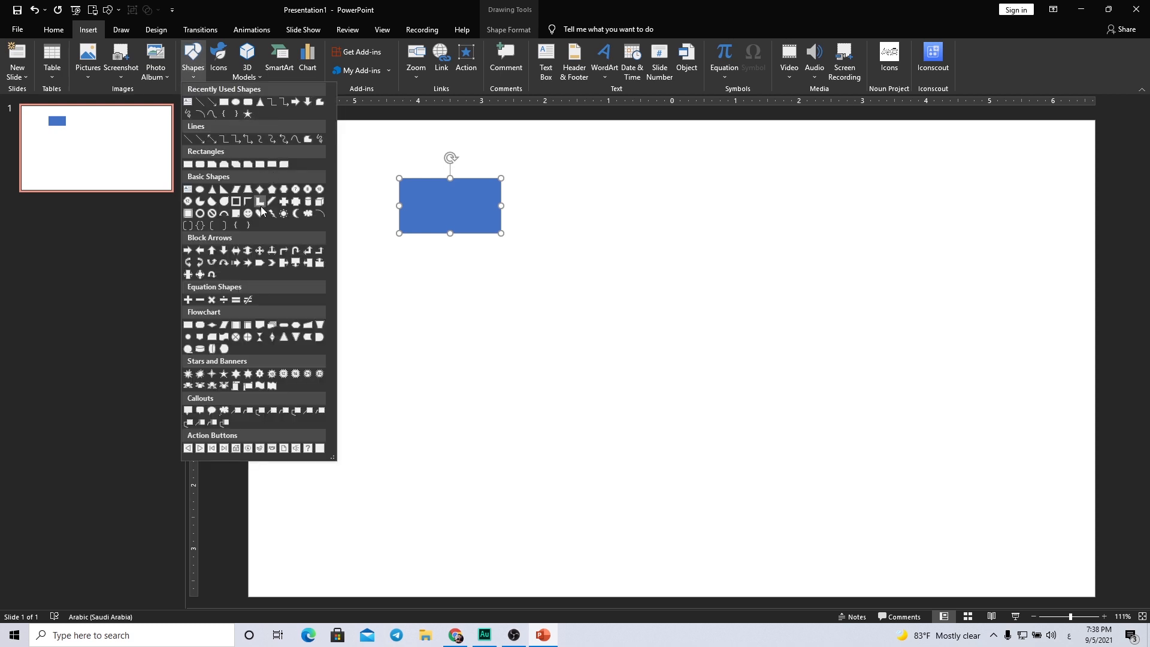
Step: Draw a right triangle about 0.9" high and 1.18" wide just right of the blue rectangle, and remove its outline
click(224, 201)
drag(508, 177, 583, 233)
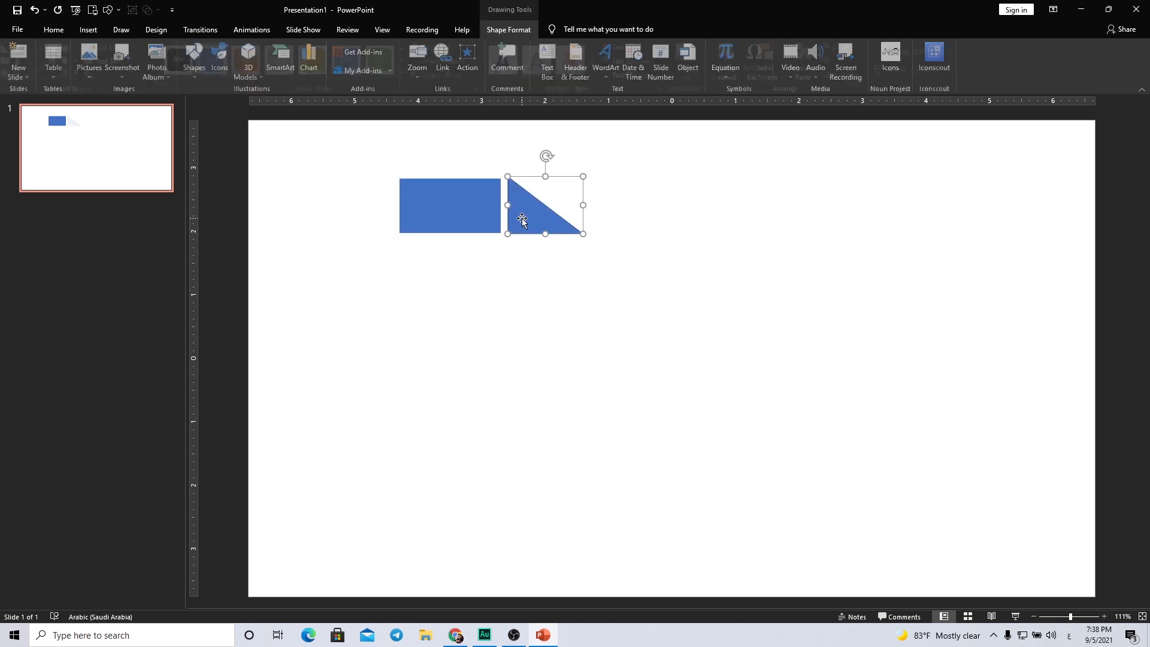
scroll(462, 220, up, 15)
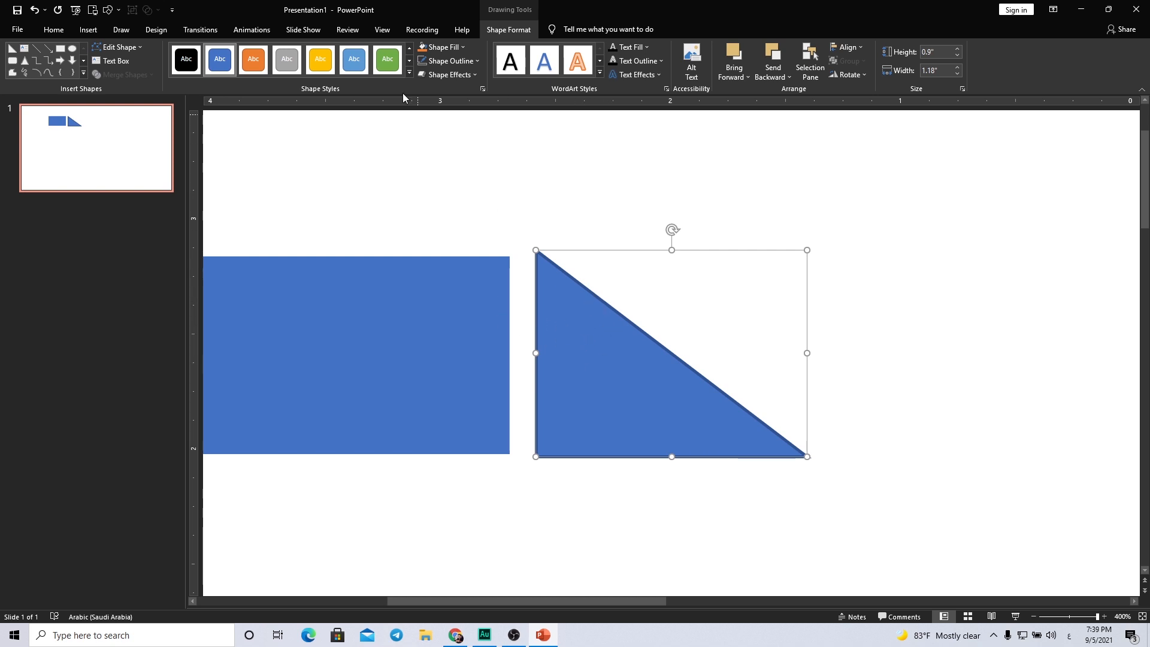
click(456, 61)
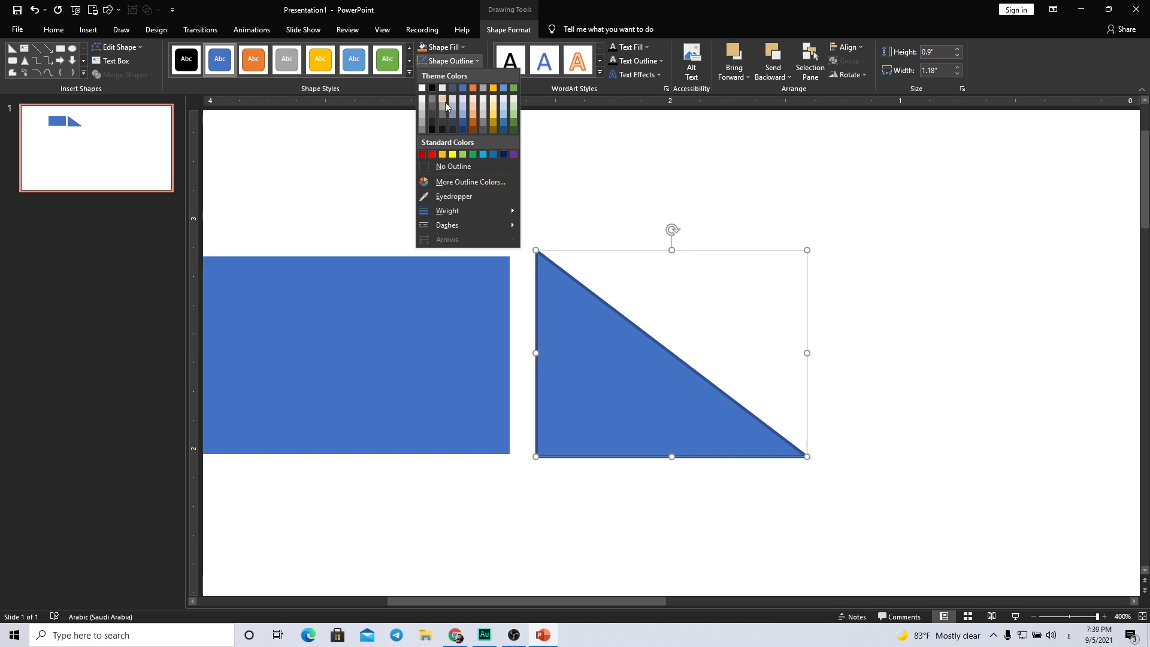
click(439, 166)
Step: Move the triangle flush against the rectangle's right edge and reduce its height to 0.86" so their top and bottom edges line up
drag(600, 349, 579, 347)
drag(644, 246, 645, 257)
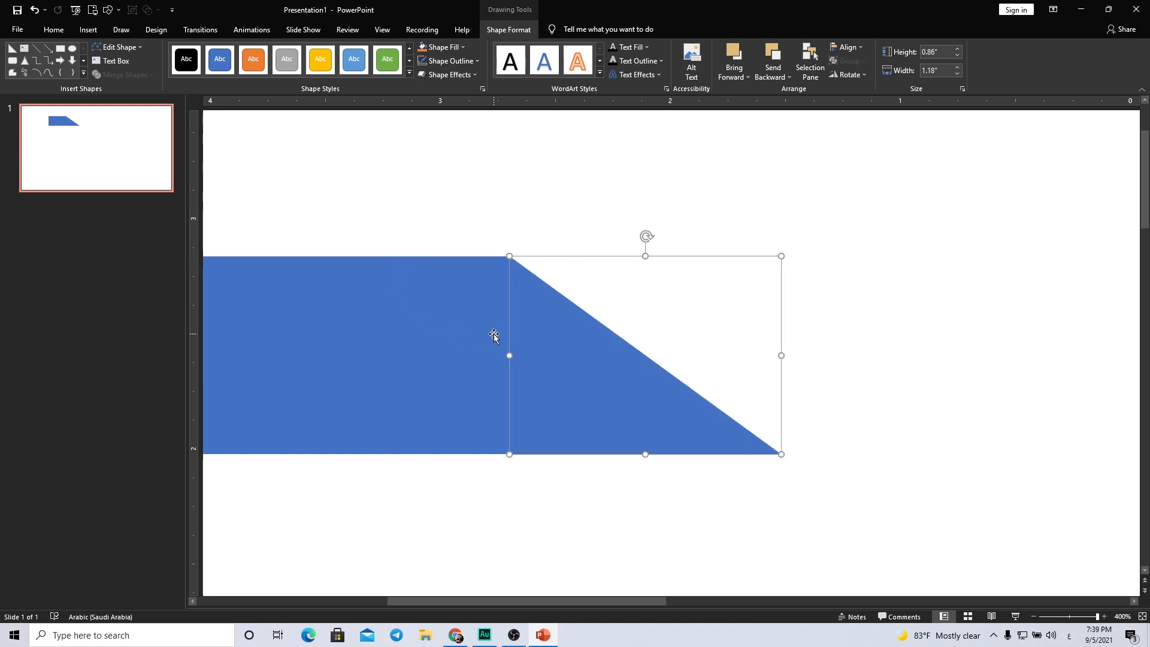
scroll(443, 333, down, 5)
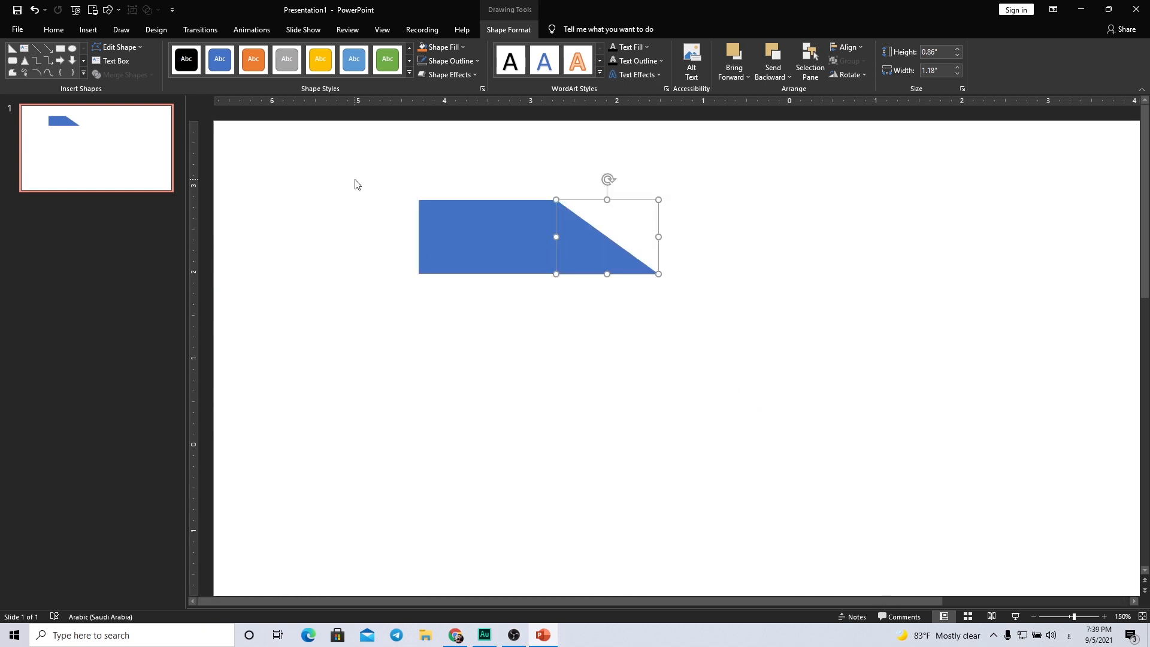
click(88, 32)
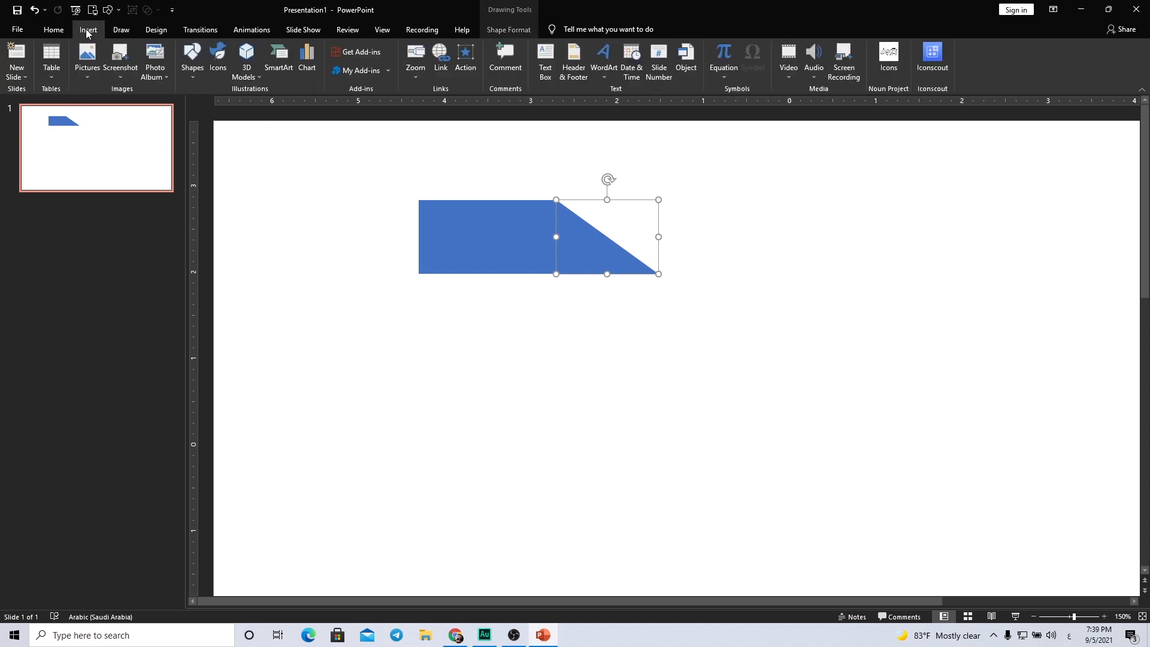
click(192, 59)
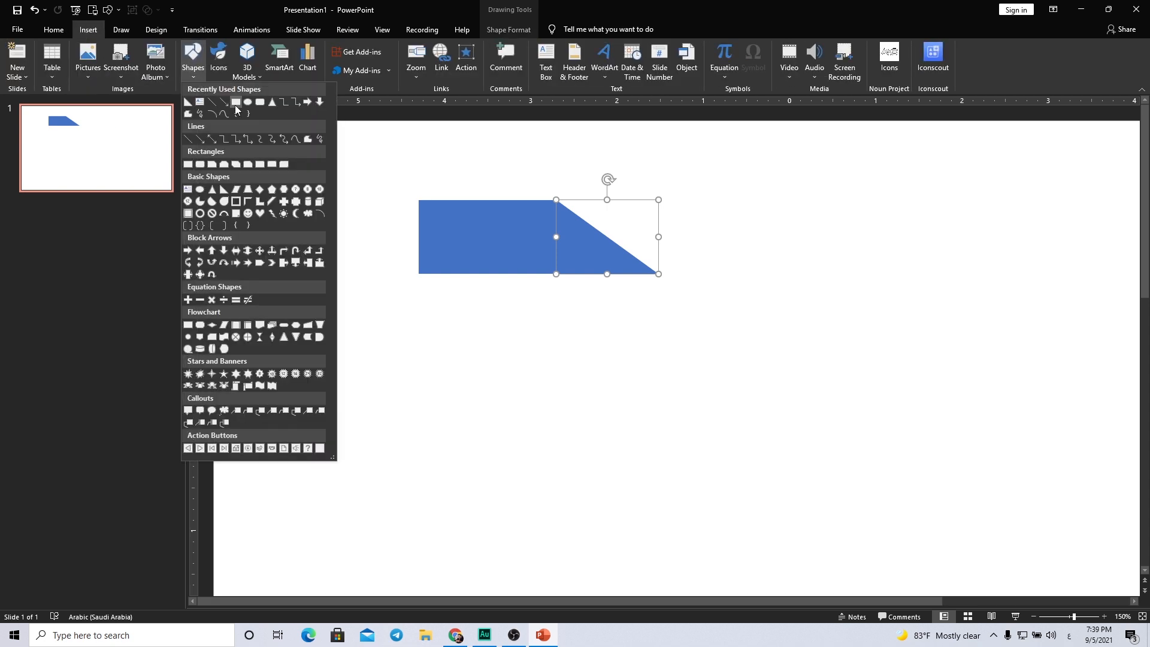
click(236, 103)
drag(419, 199, 759, 274)
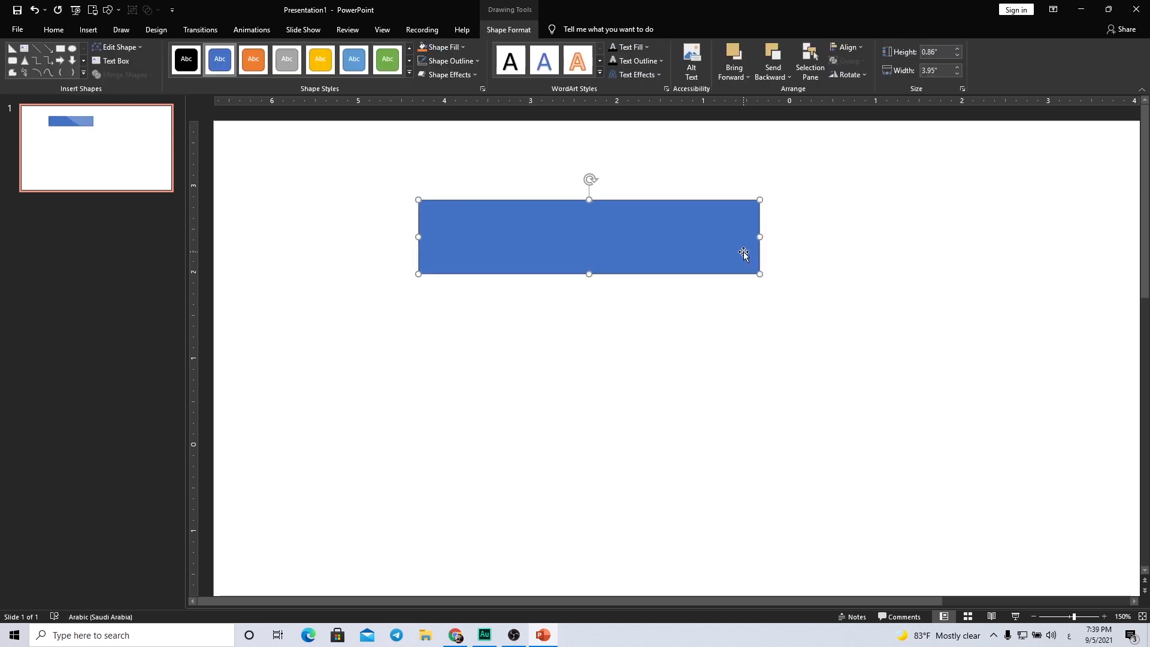
key(ctrl+z)
Step: Duplicate the blue rectangle in place and stretch the copy rightward to about 5.58" wide
click(456, 246)
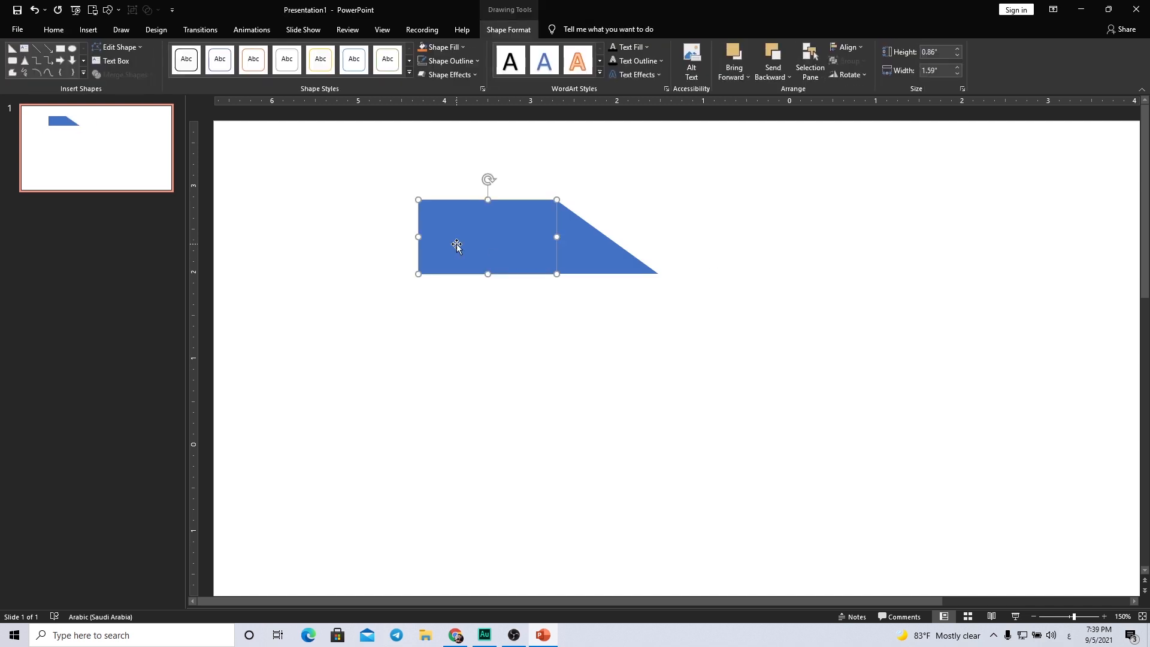
mouse_move(459, 248)
ctrl+mouse_down()
mouse_move(472, 251)
mouse_move(465, 229)
ctrl+mouse_up()
drag(559, 238, 900, 242)
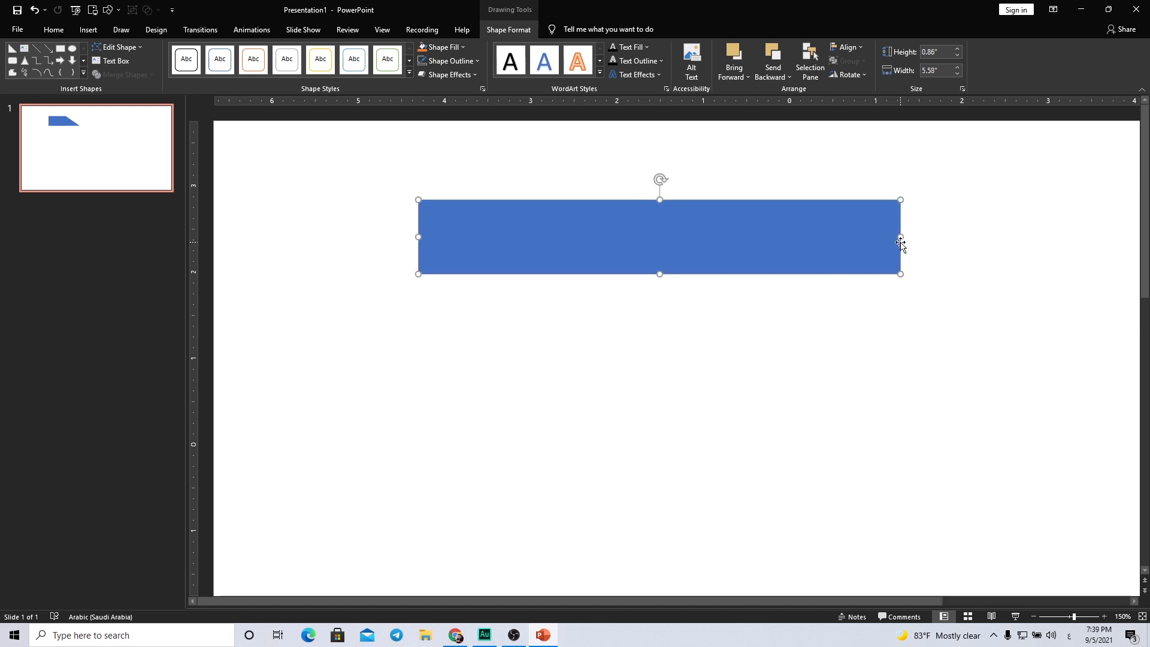
Step: Fill the long rectangle with a light tint of the blue theme color and send it to the back
click(446, 46)
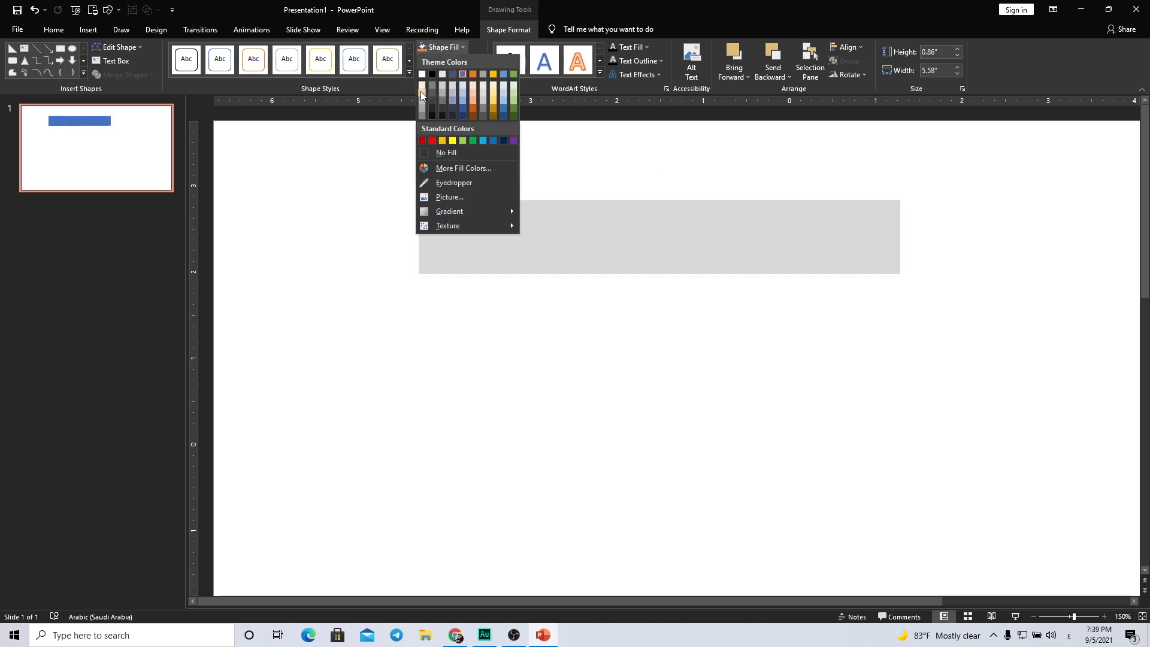
click(462, 91)
click(785, 74)
click(791, 103)
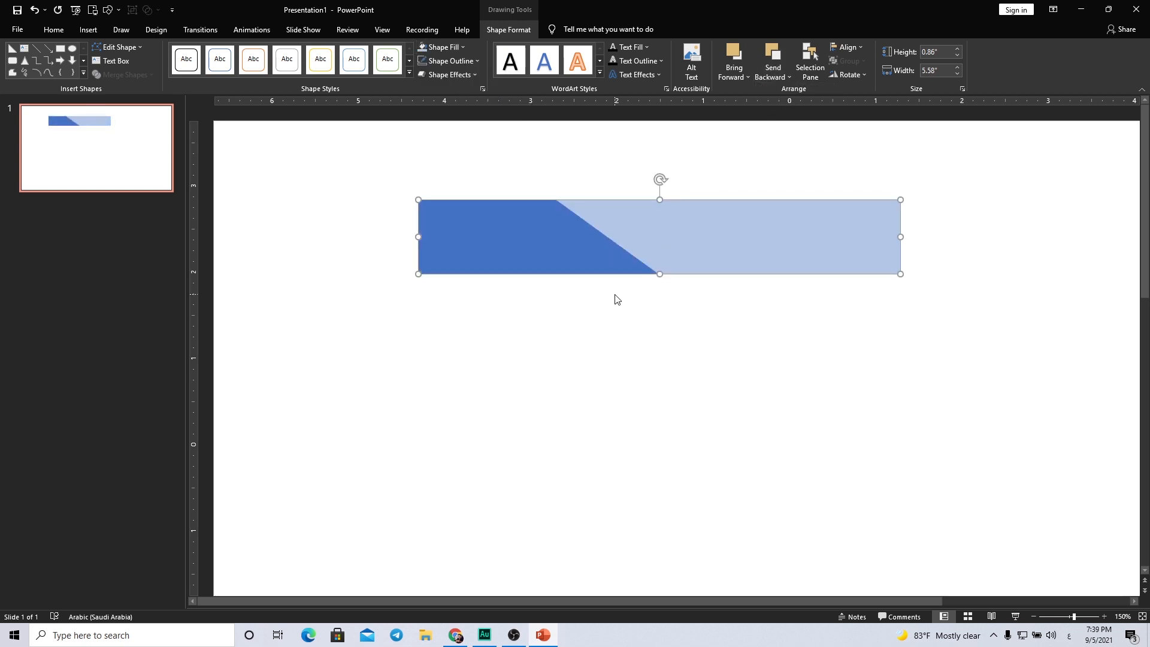
Step: Merge the short blue rectangle and the adjoining triangle into one shape with Union
click(558, 247)
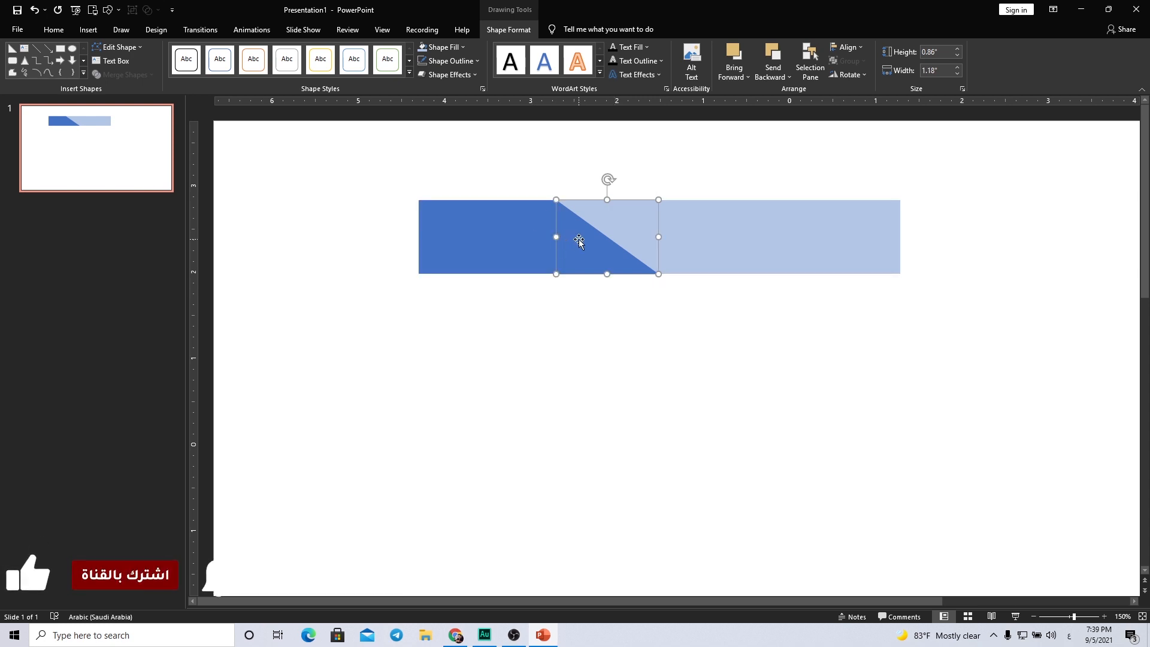
shift+click(516, 239)
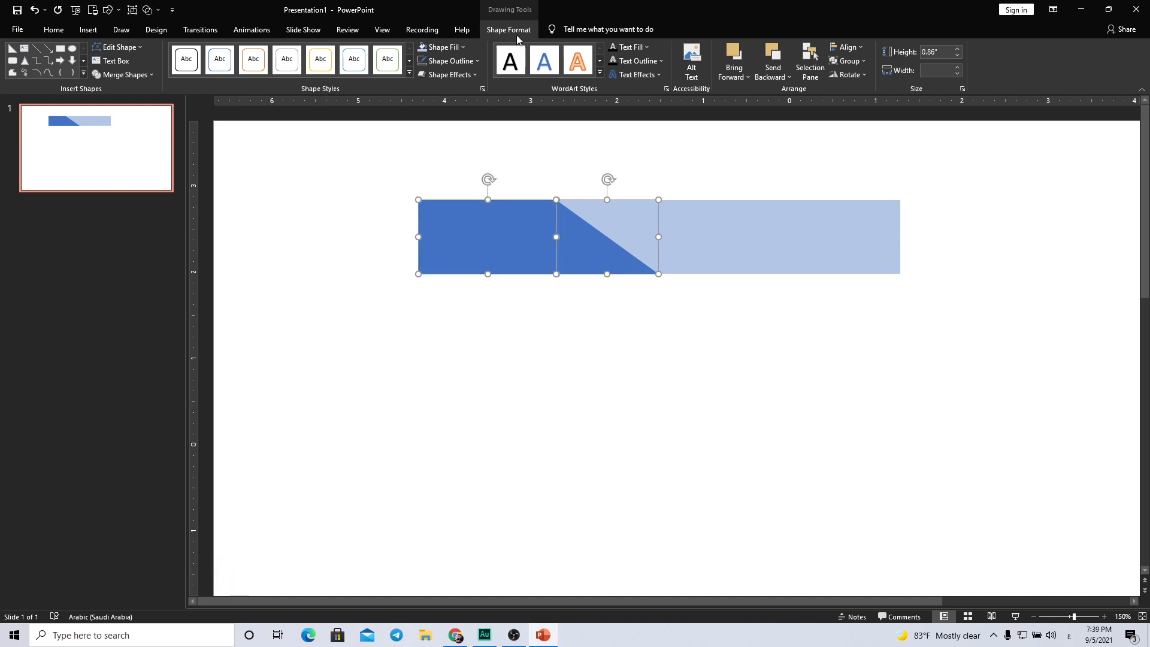
click(149, 76)
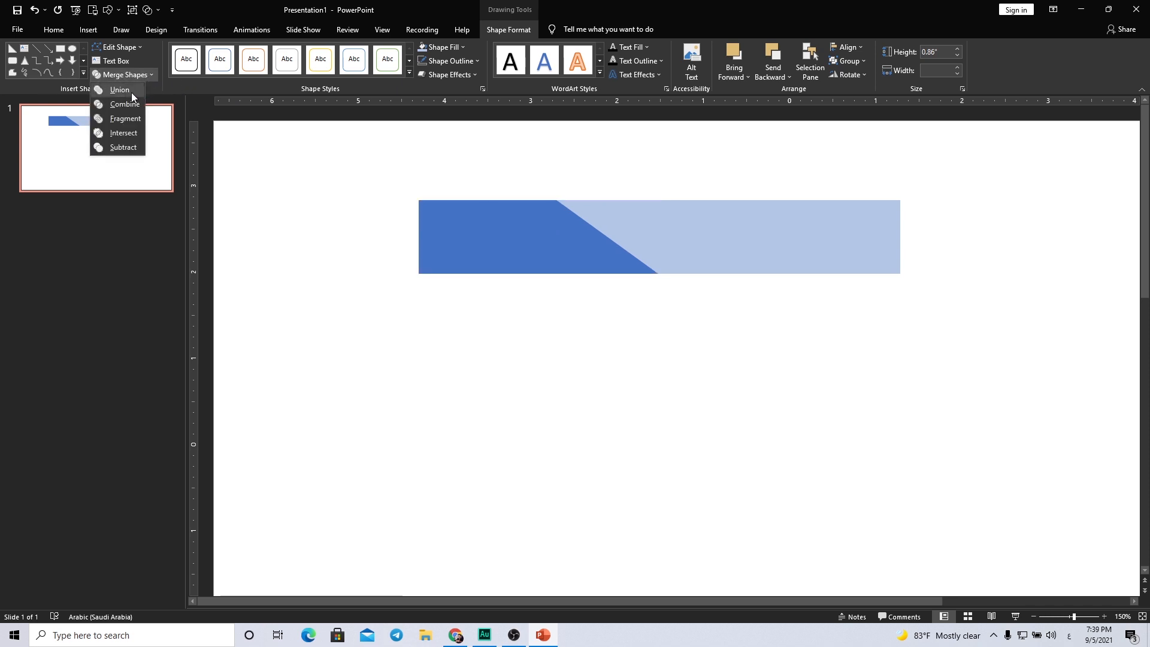
click(131, 92)
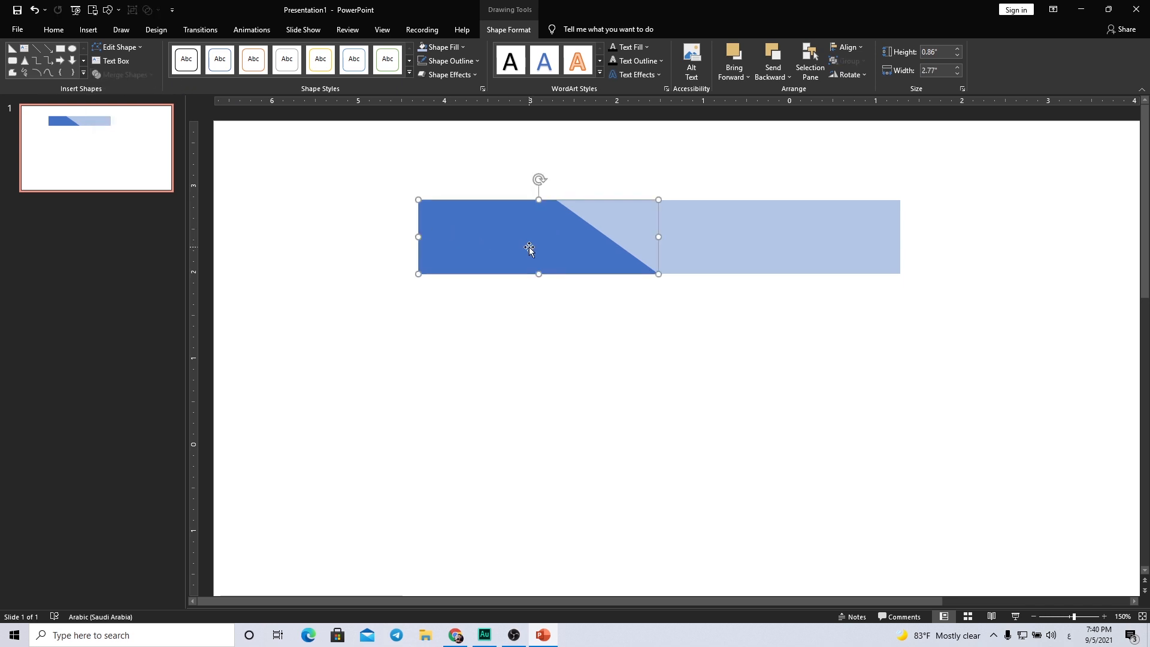
Step: Draw a right triangle about 0.44" high and 1.57" wide below the left part of the banner
click(88, 30)
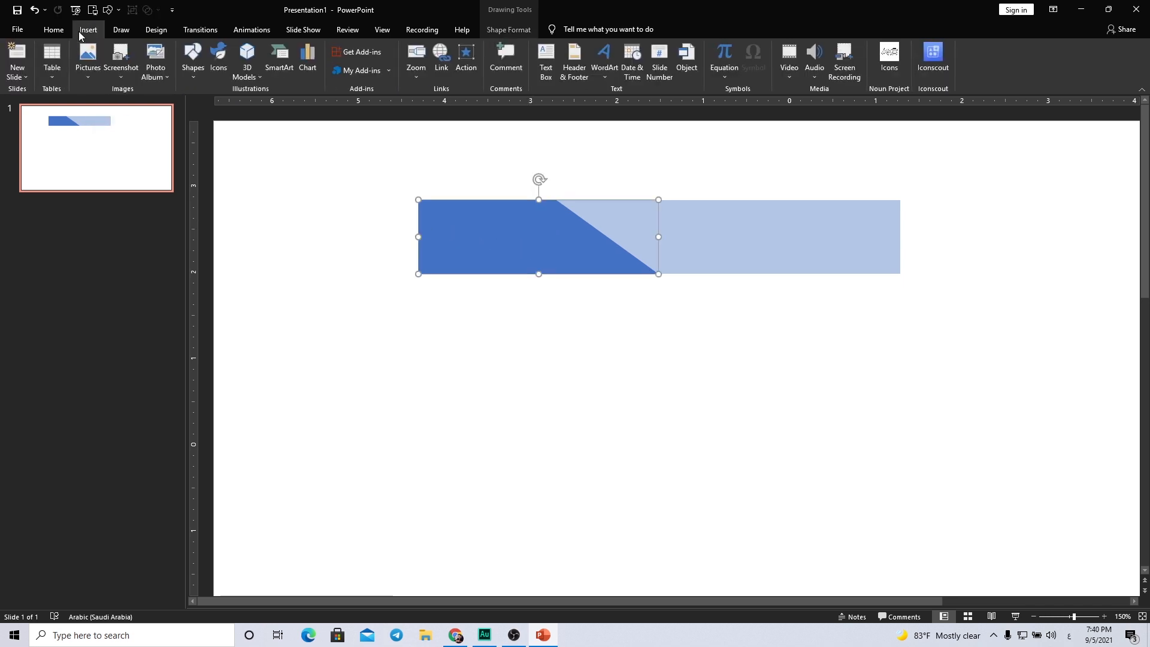
click(192, 63)
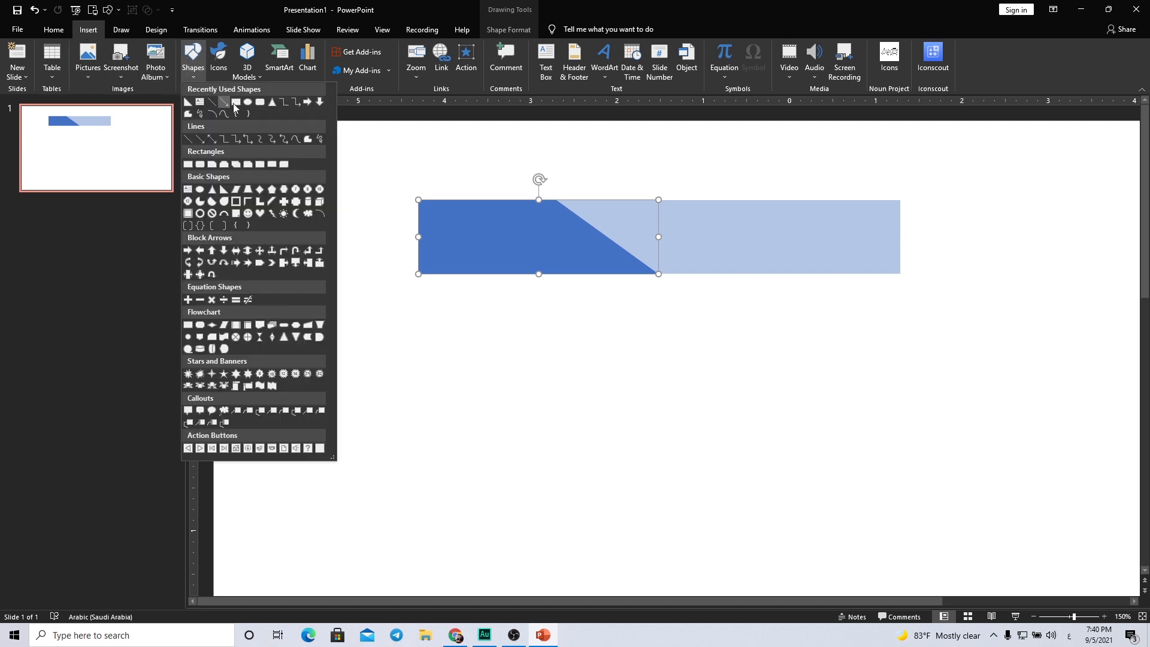
click(223, 189)
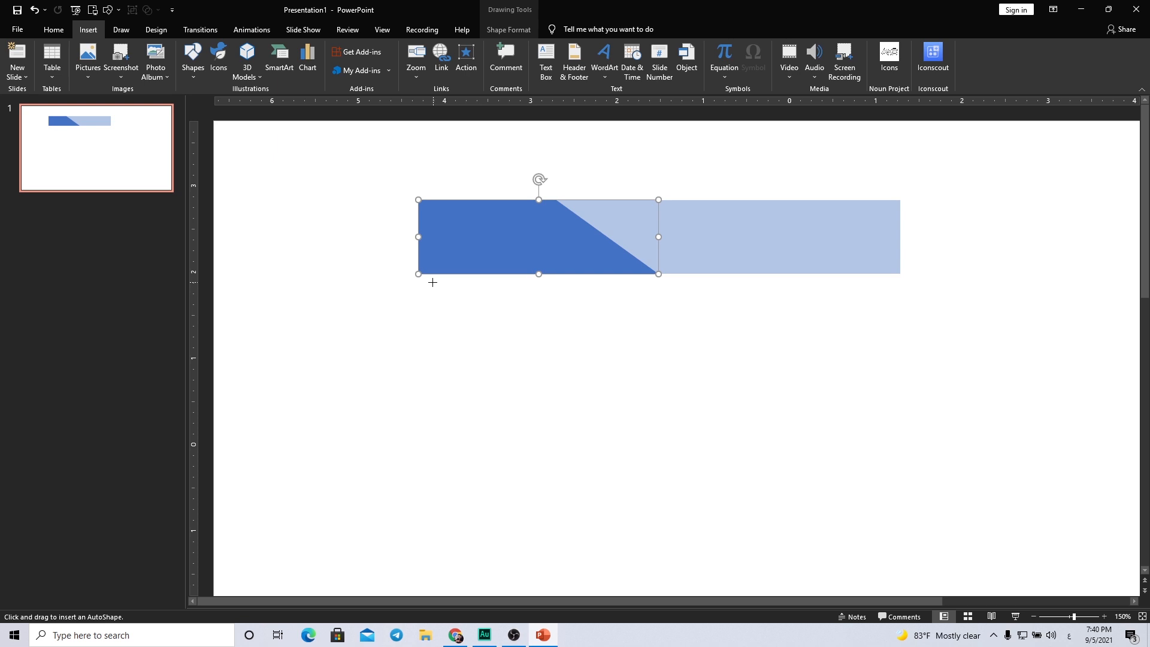
drag(439, 292, 555, 319)
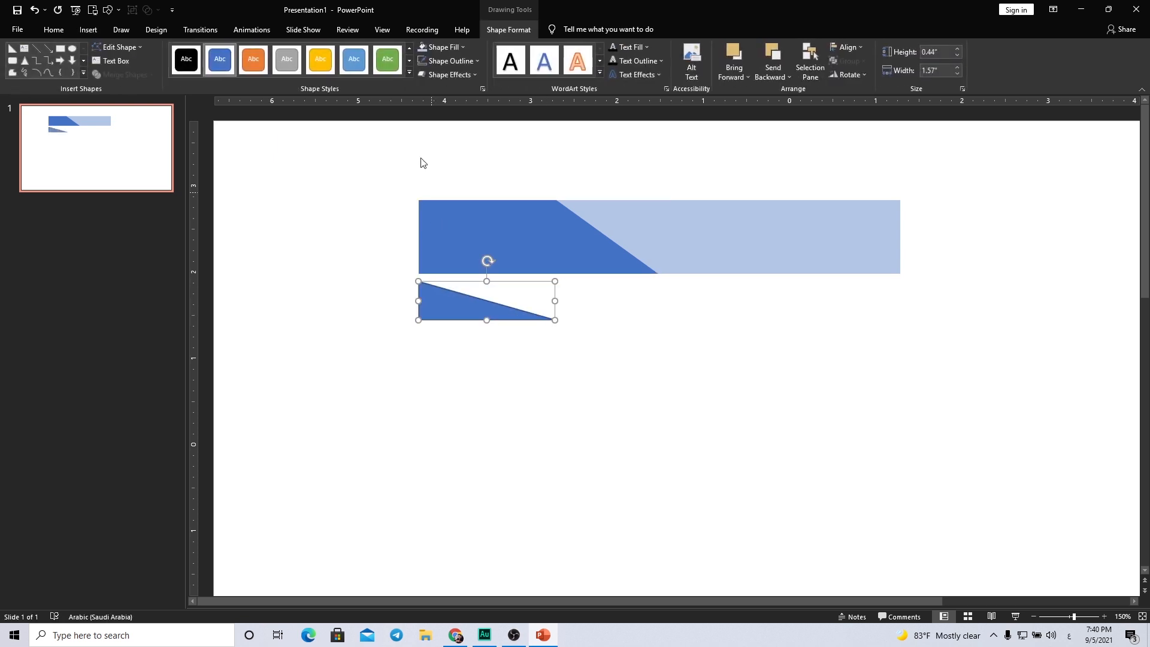
Step: Remove the small triangle's outline and fill it with the standard Dark Blue
click(444, 61)
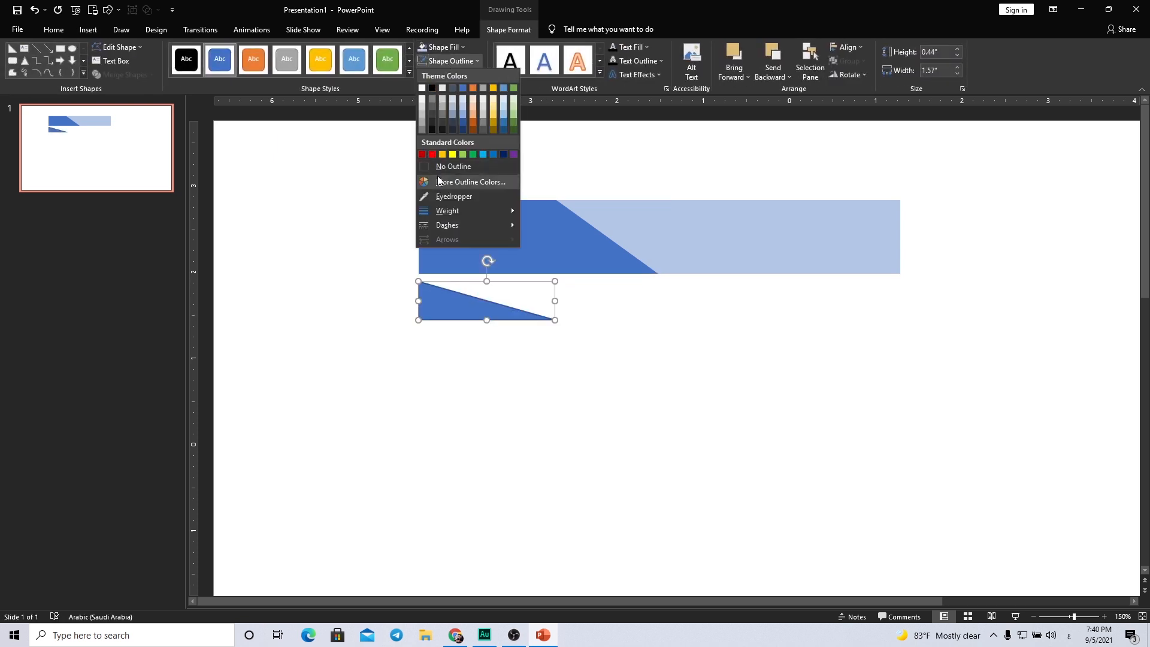
click(441, 170)
click(442, 47)
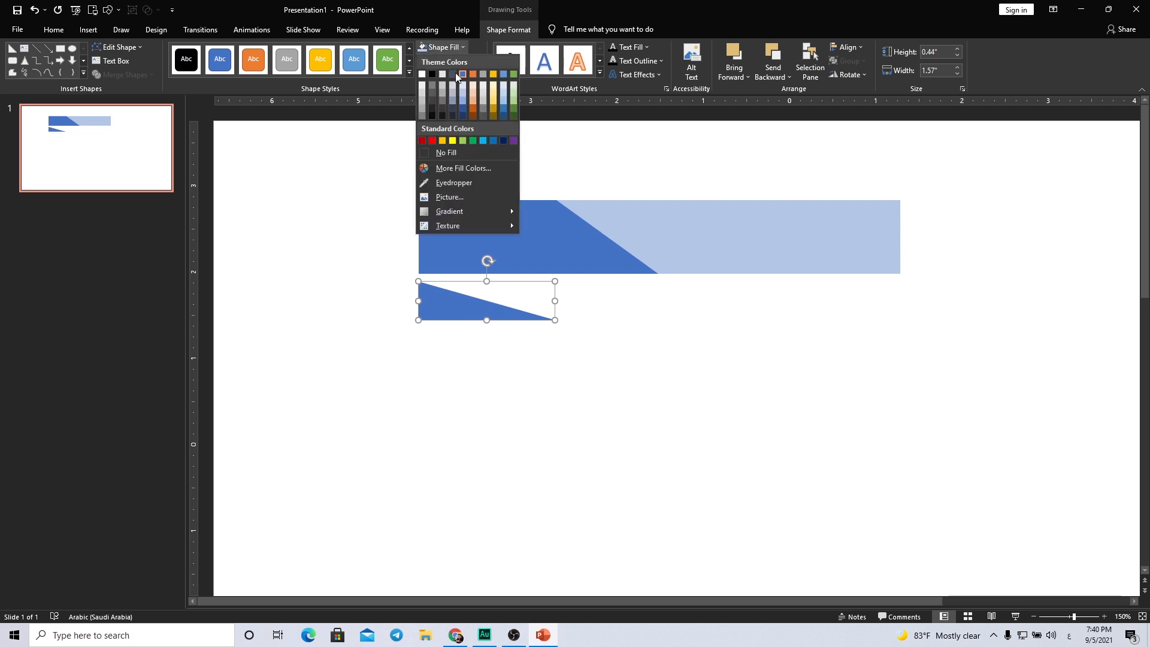
click(503, 141)
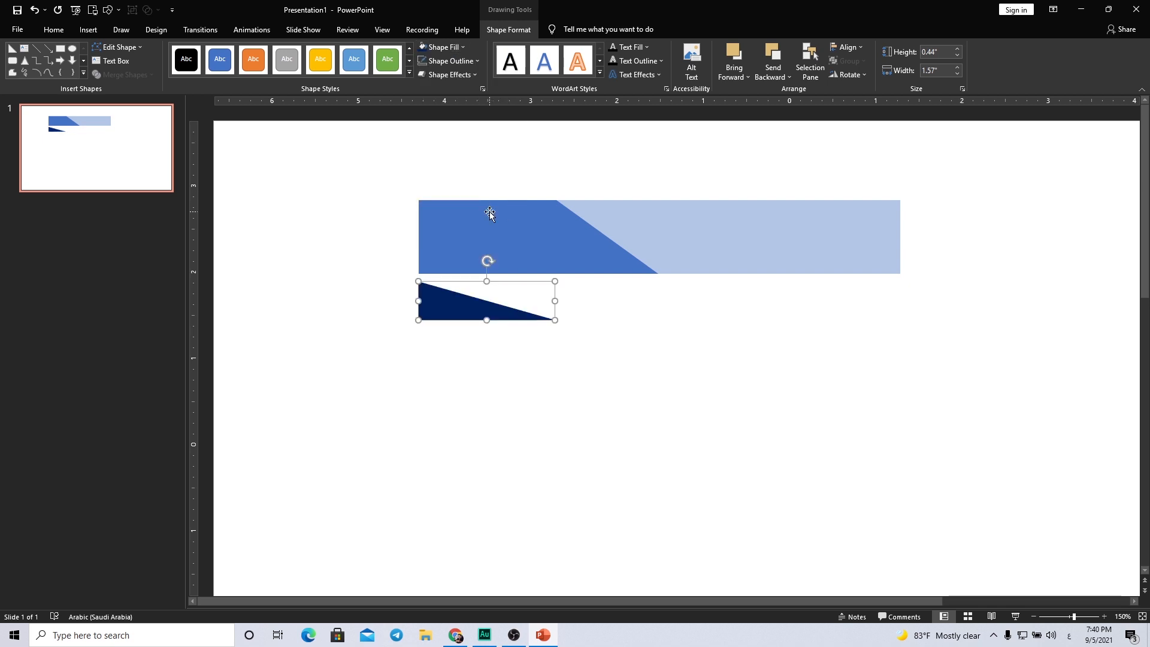
Step: Flip the dark blue triangle vertically and horizontally, and place it directly against the banner's lower left edge as a fold
click(849, 74)
click(860, 114)
click(858, 73)
click(861, 134)
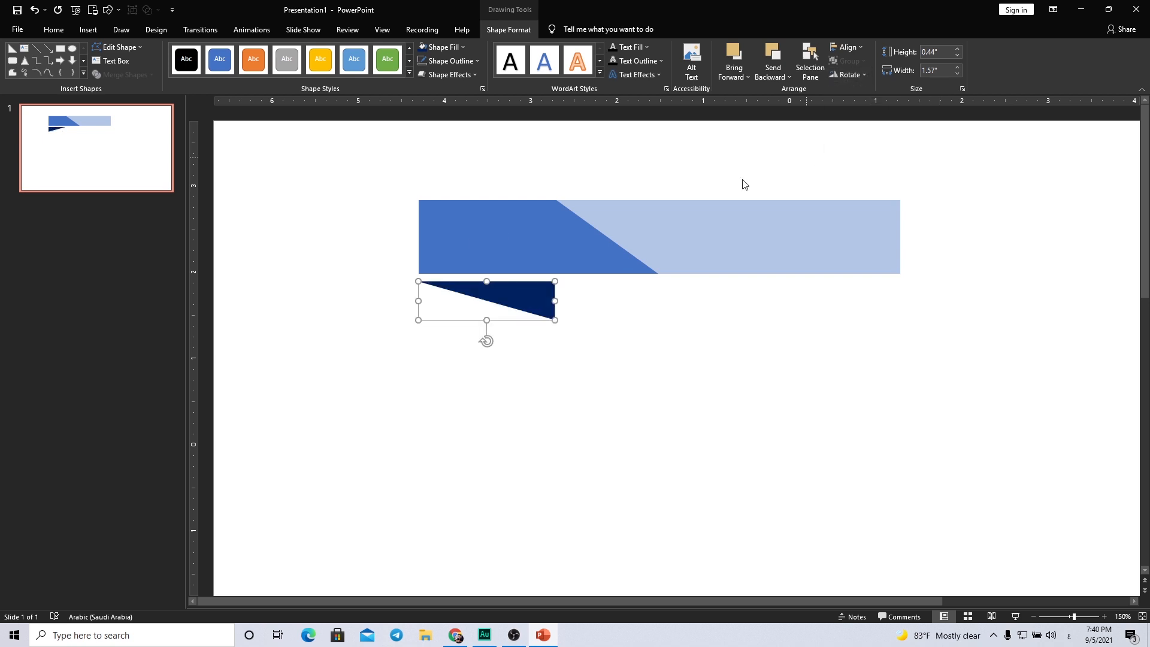
drag(519, 301, 514, 297)
click(390, 273)
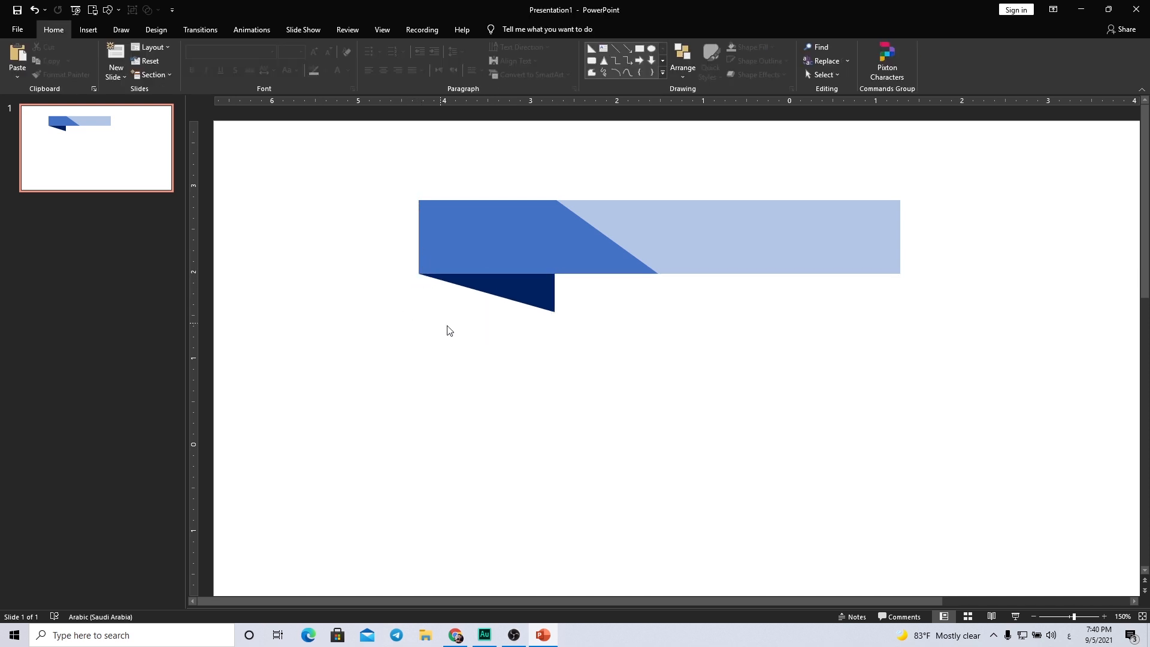
Step: Duplicate the dark blue triangle, tilt the copy, shorten it to about 1.02" wide, and align its corner with the fold's lower right tip
mouse_move(517, 290)
mouse_down()
mouse_move(526, 300)
mouse_move(501, 303)
mouse_up()
drag(477, 351, 490, 346)
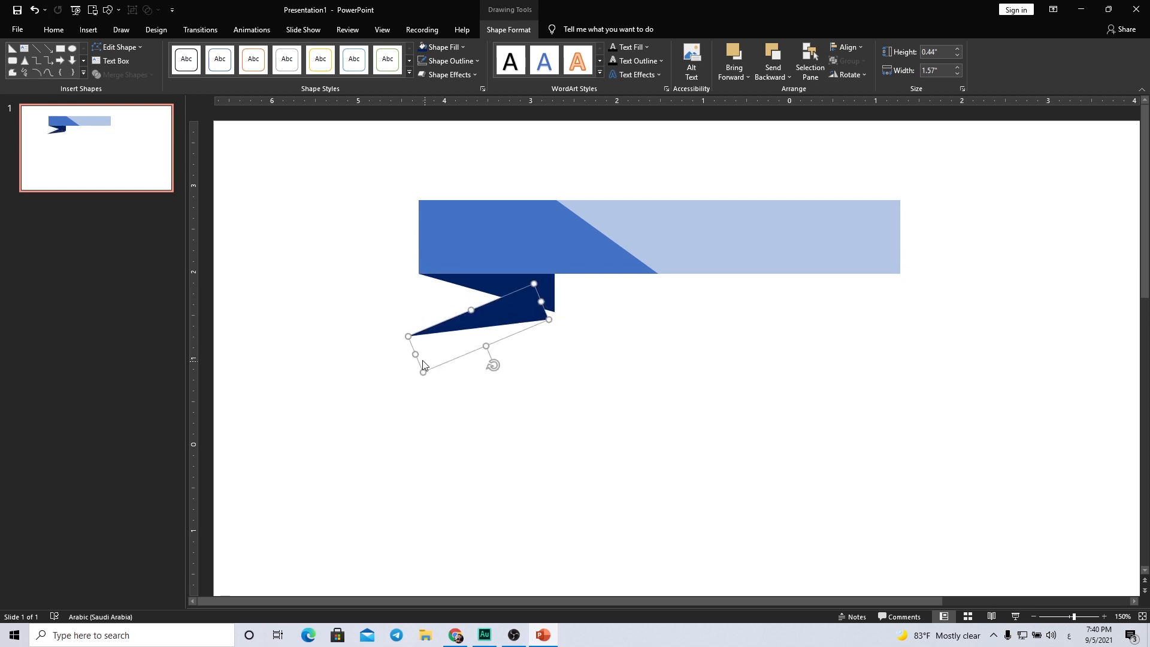
drag(413, 353, 521, 318)
scroll(532, 327, up, 5)
drag(700, 312, 698, 315)
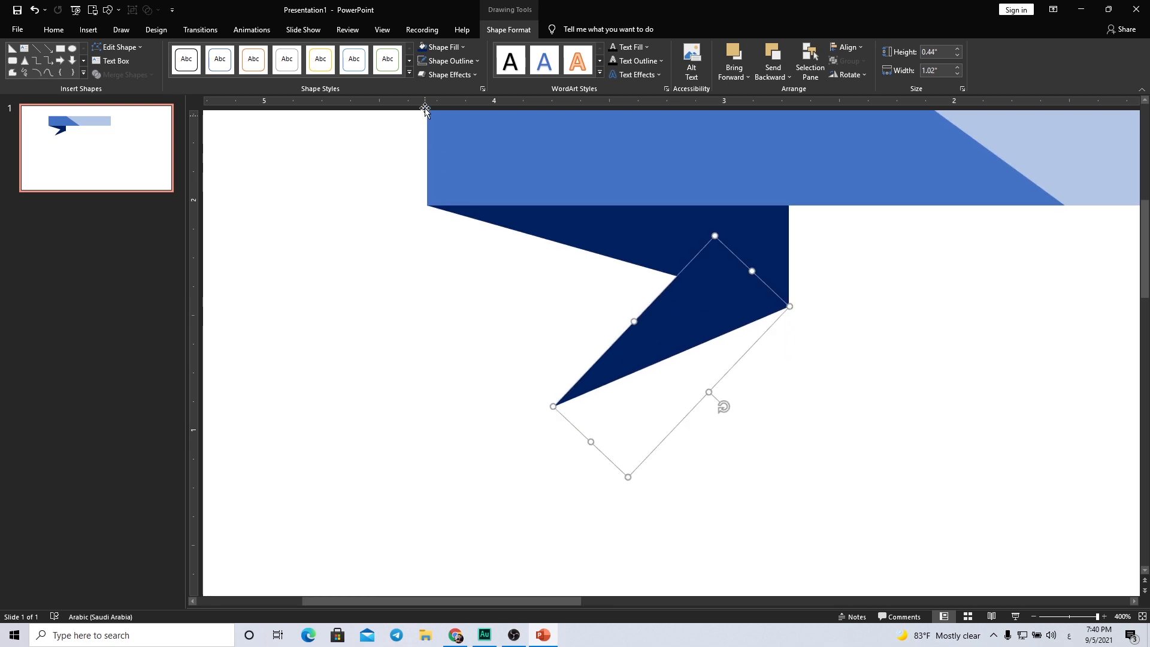
Step: Fill the tilted triangle with the standard Light Blue and send it to the back behind the dark blue fold
click(453, 46)
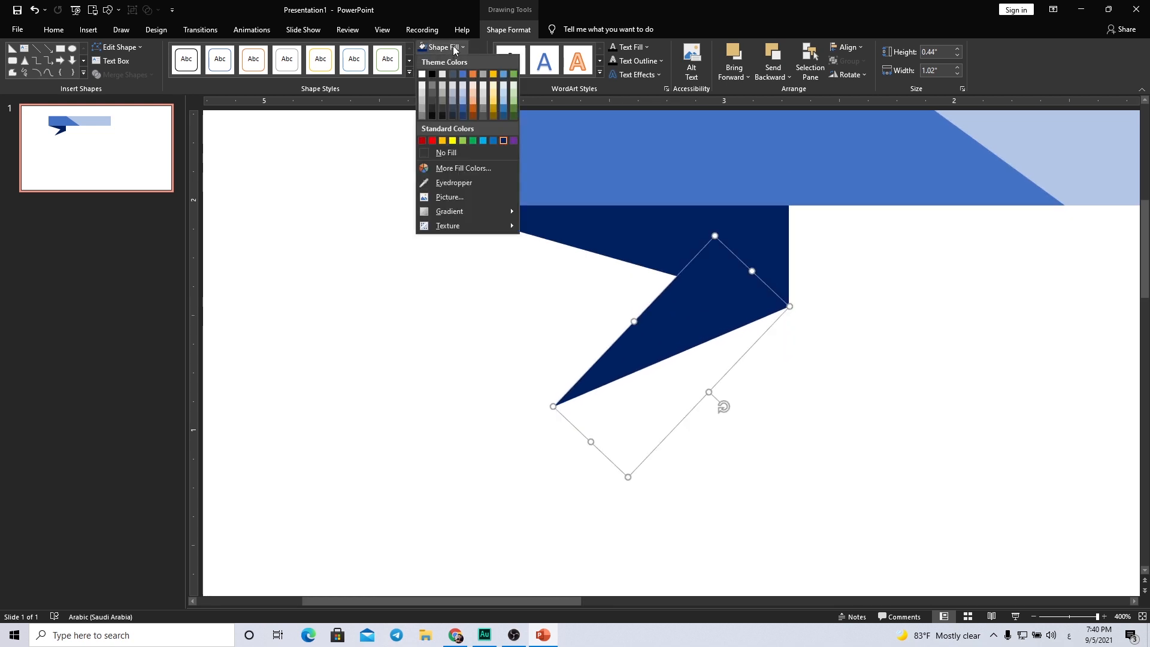
click(483, 139)
click(773, 74)
click(778, 99)
scroll(848, 280, down, 5)
click(639, 331)
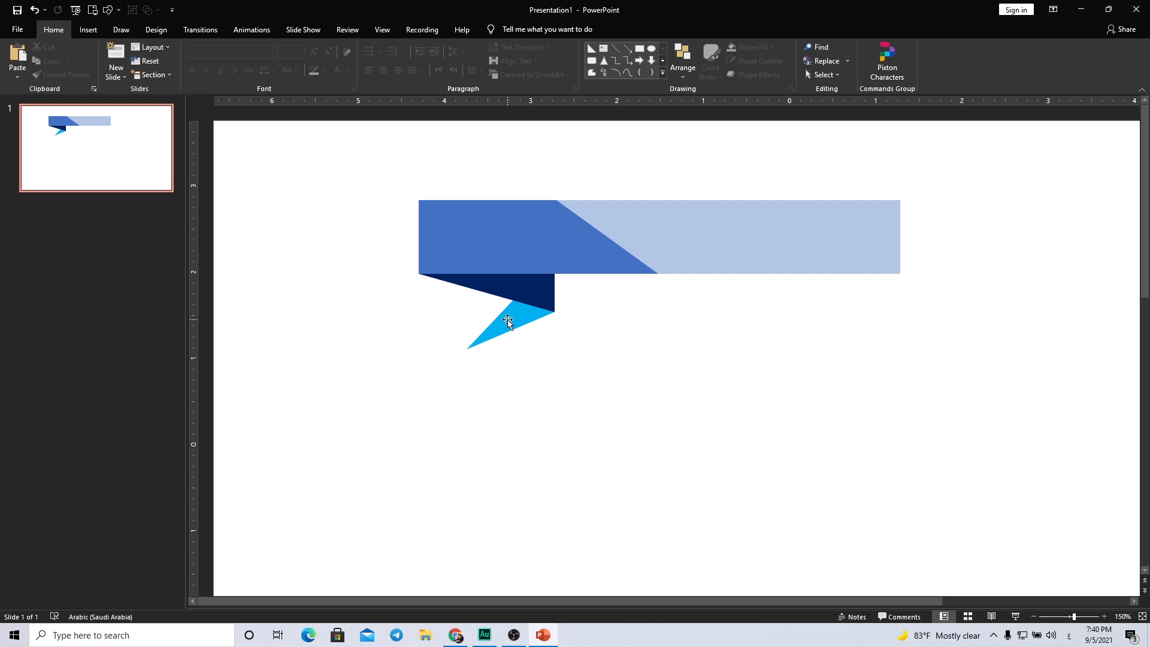
Step: Fill the merged blue shape at the banner's left end with the same Light Blue as the ribbon tail
click(498, 246)
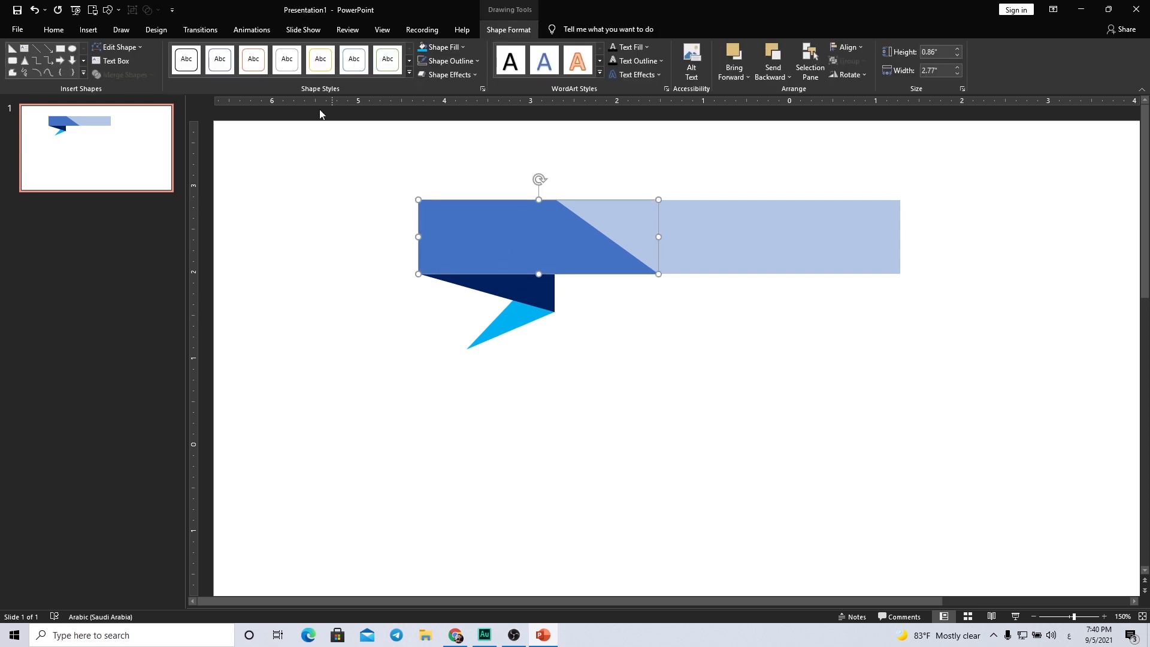
click(424, 49)
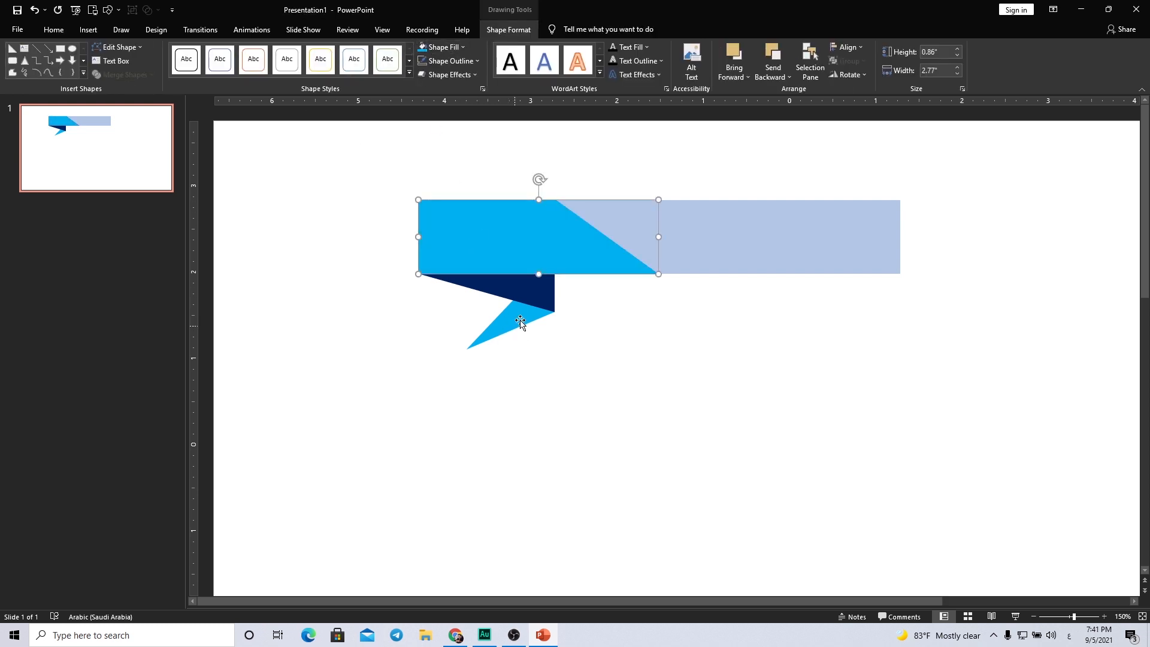
click(483, 321)
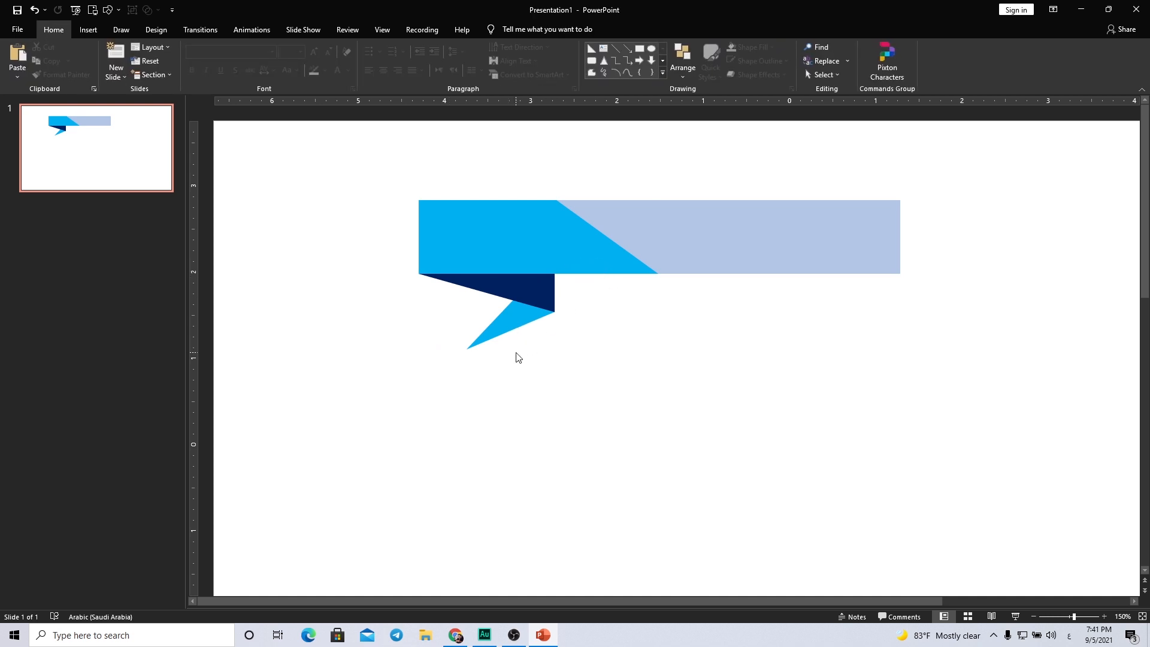
Step: Draw a wide, flat oval just below the ribbon tail's tip
click(91, 36)
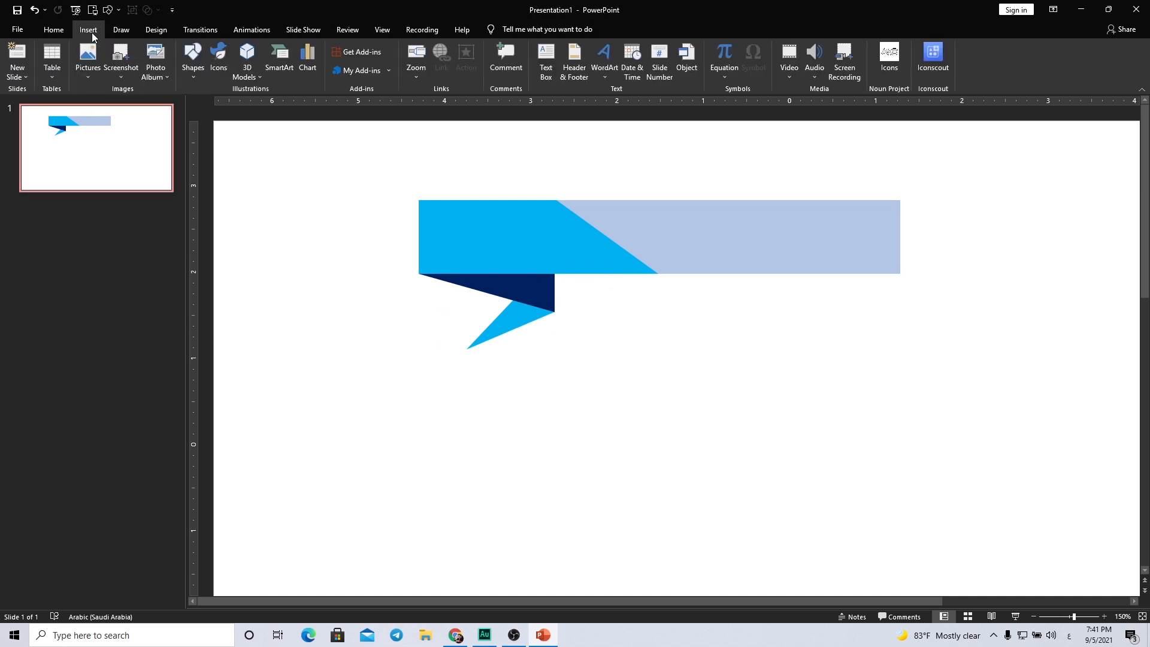
click(193, 60)
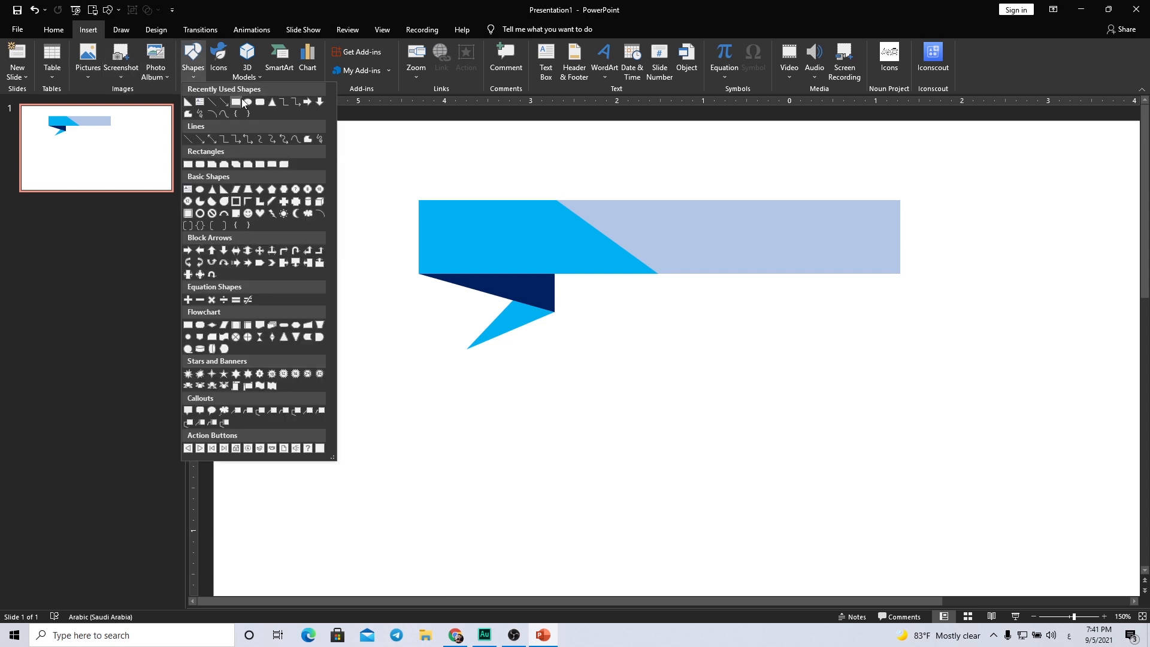
click(250, 106)
drag(443, 350, 575, 381)
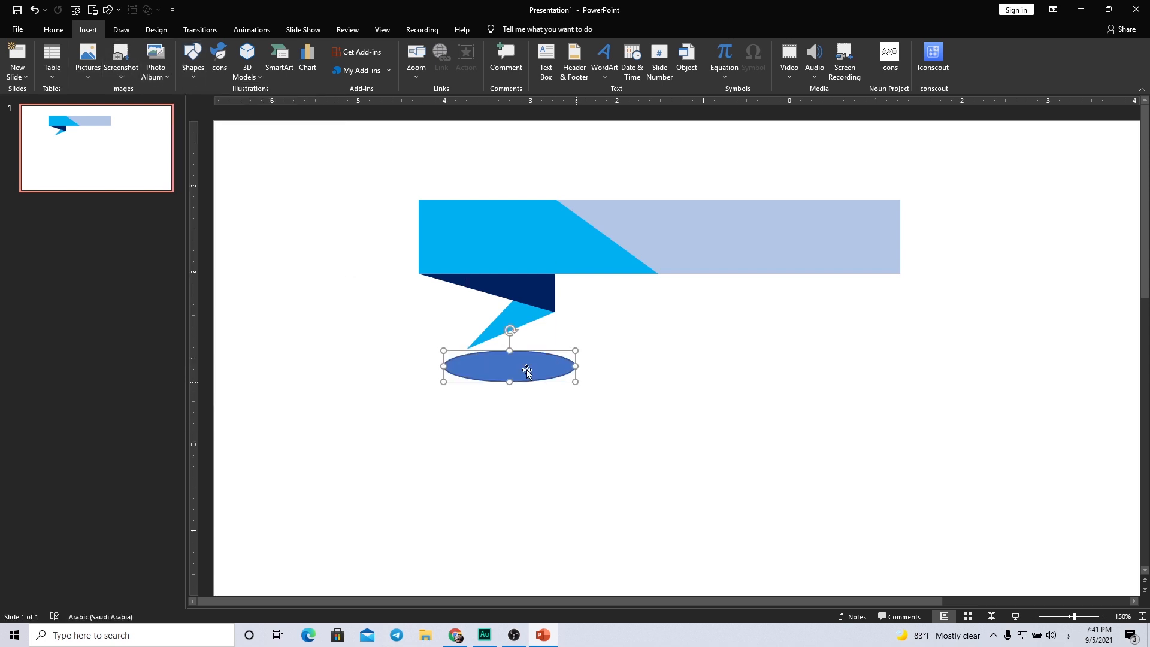
Step: Remove the outline from the oval below the ribbon tail
right_click(528, 368)
click(550, 350)
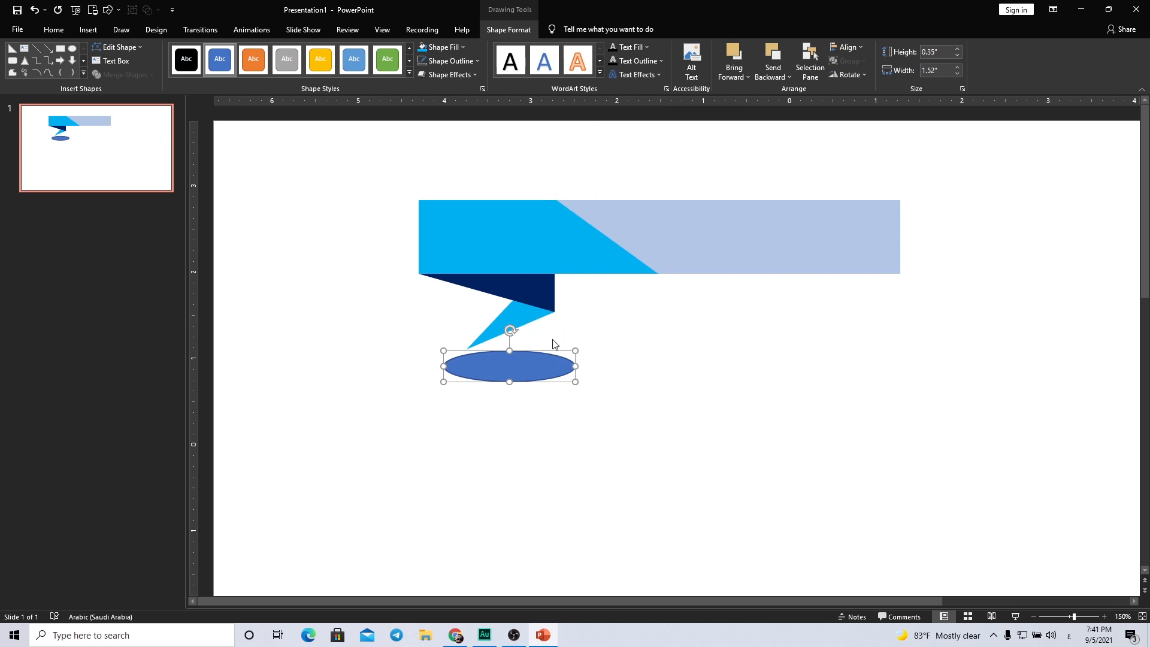
click(996, 190)
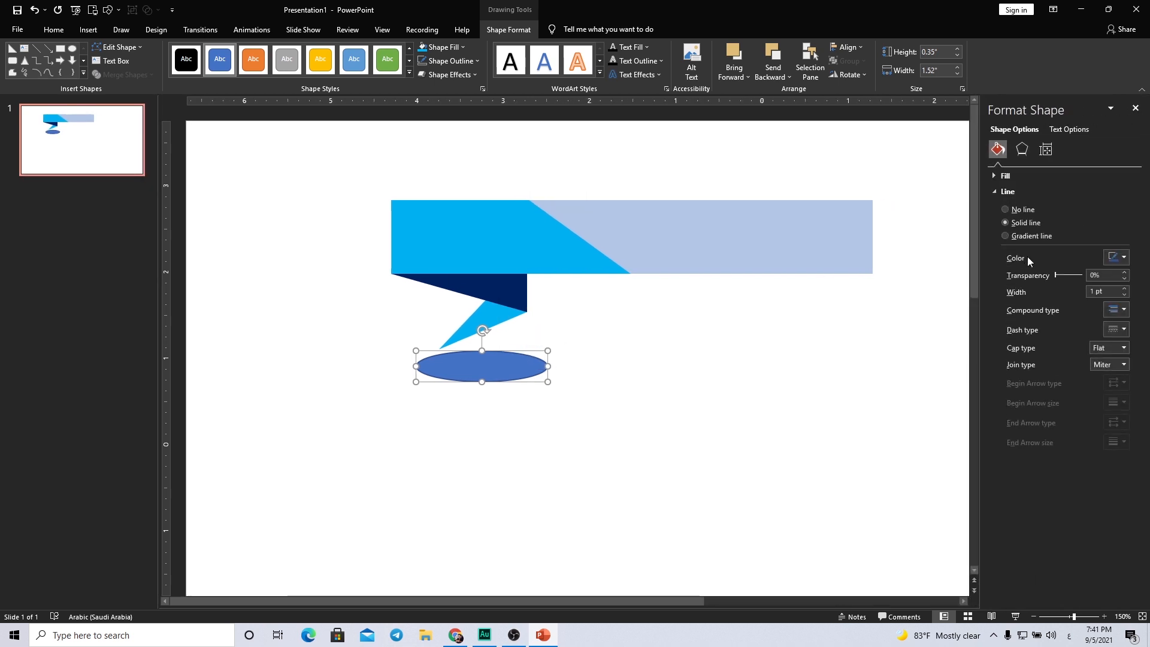
click(1023, 210)
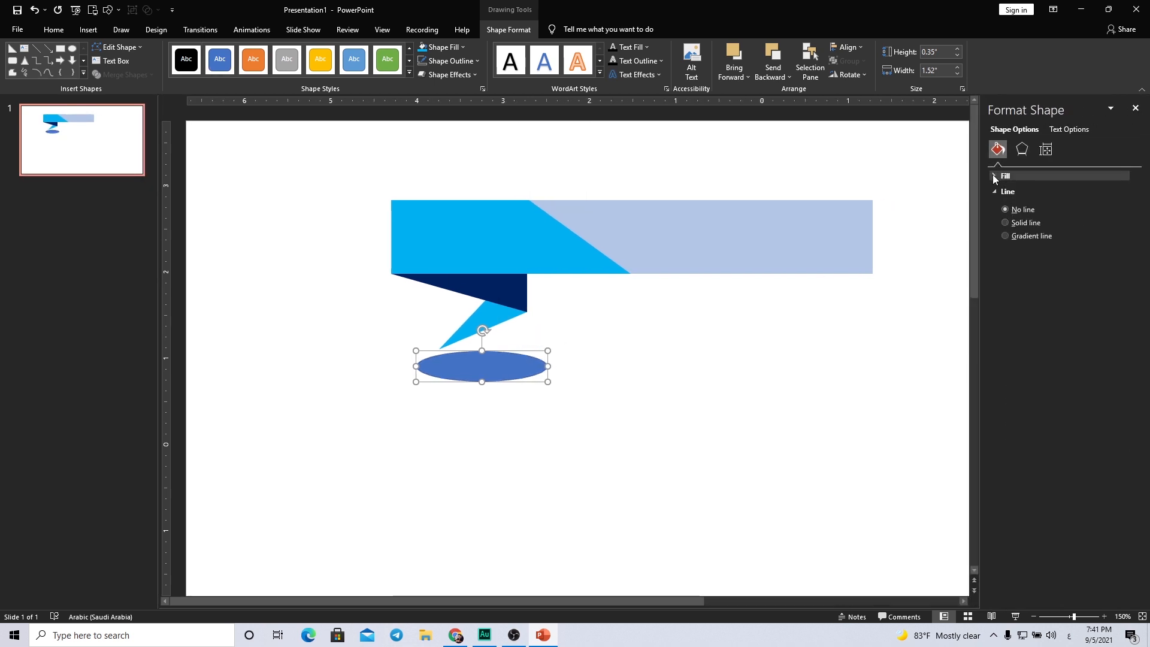
Step: Give the oval a path-type gradient fill with only two stops, one at each end of the gradient
click(1012, 176)
click(1022, 221)
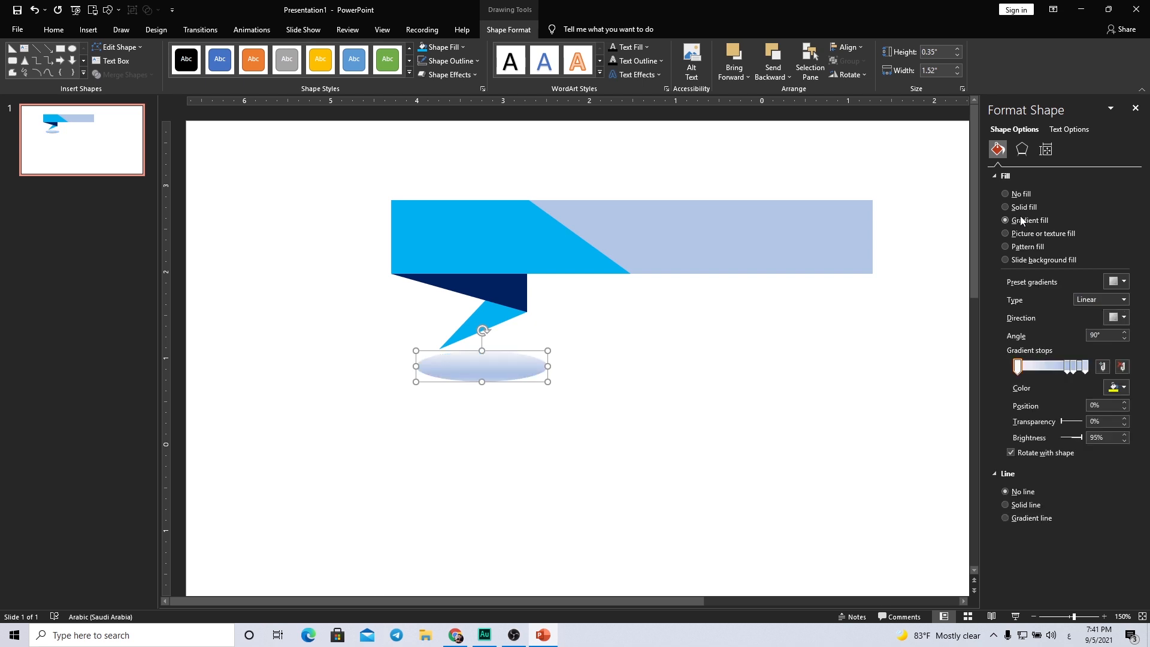
click(1121, 366)
click(1121, 366)
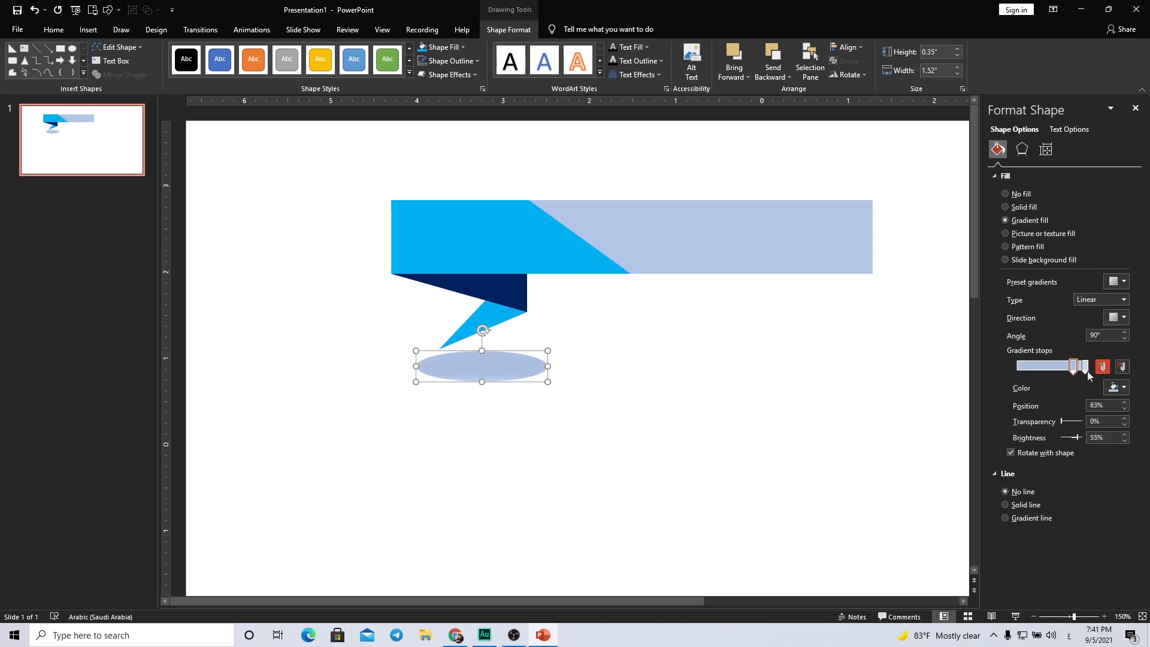
drag(1067, 370, 1003, 371)
click(1085, 300)
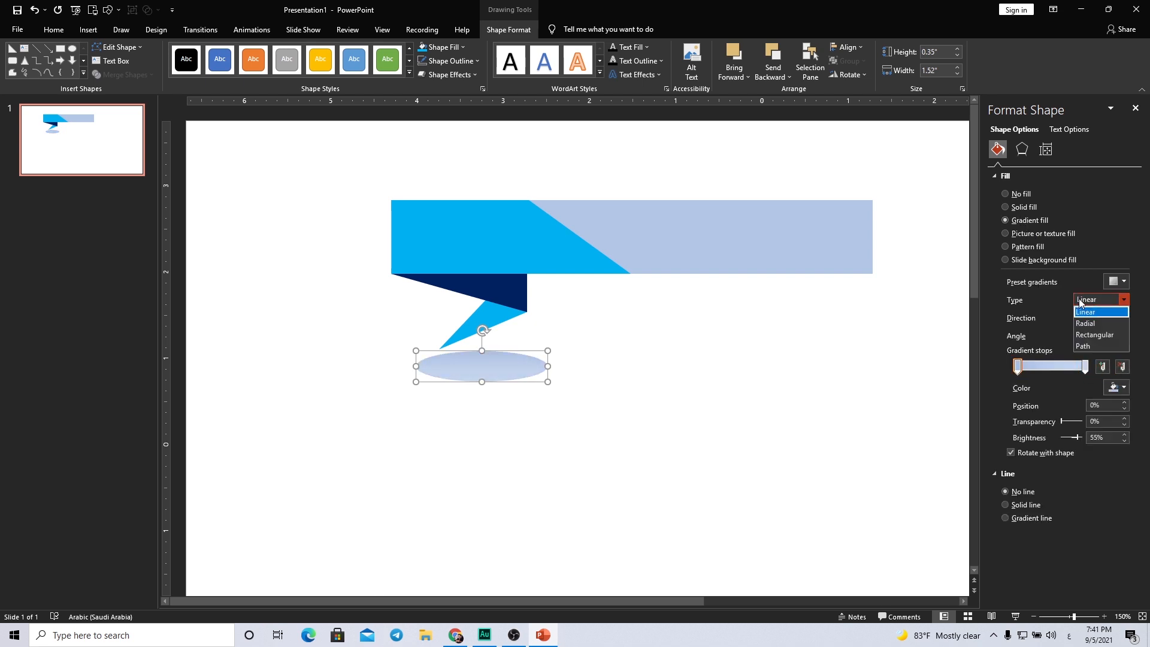
click(1068, 340)
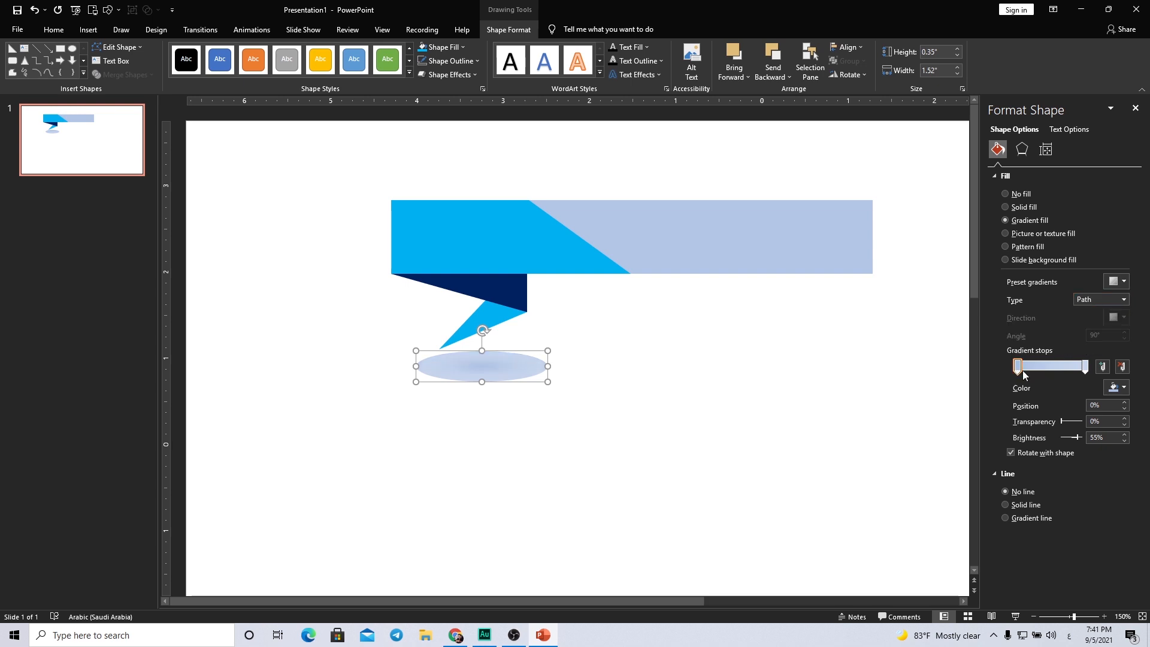
Step: Color the oval's first gradient stop black with 36% transparency and its last stop white for a soft shadow
click(1116, 387)
click(1060, 415)
click(1085, 366)
click(1111, 388)
click(1049, 415)
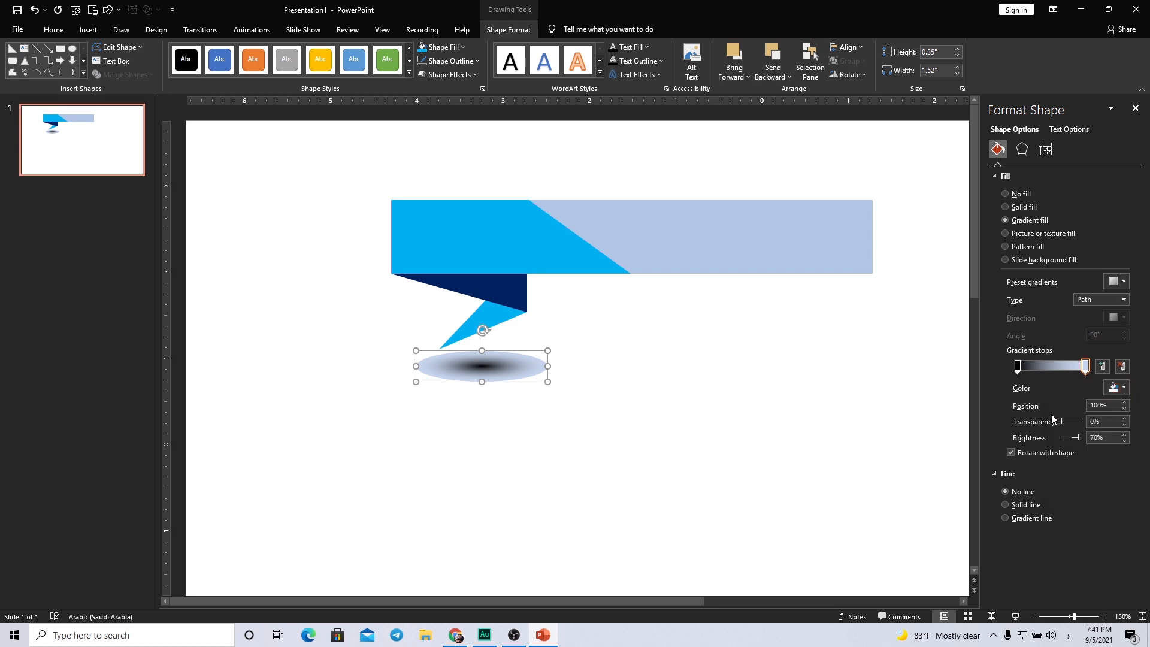
mouse_move(1062, 421)
mouse_down()
mouse_move(1078, 416)
mouse_move(1068, 423)
mouse_up()
click(1017, 366)
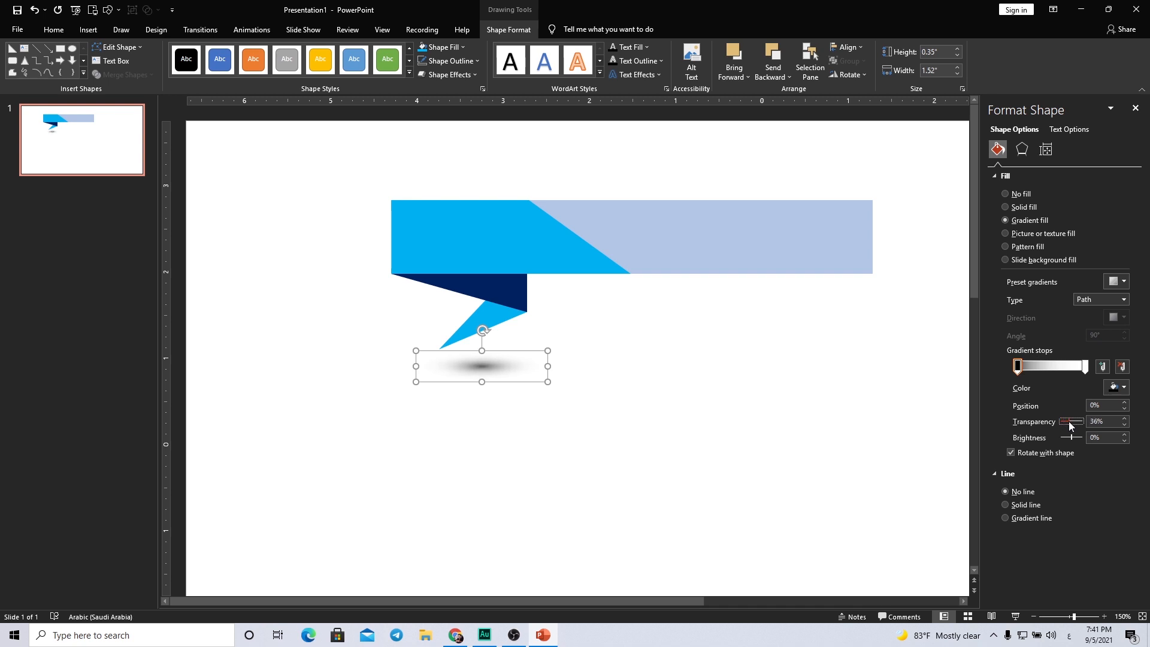
Step: Widen the shadow oval to about 1.72", place it under the ribbon tail's tip and send it to the back
drag(418, 365, 397, 364)
drag(475, 365, 444, 354)
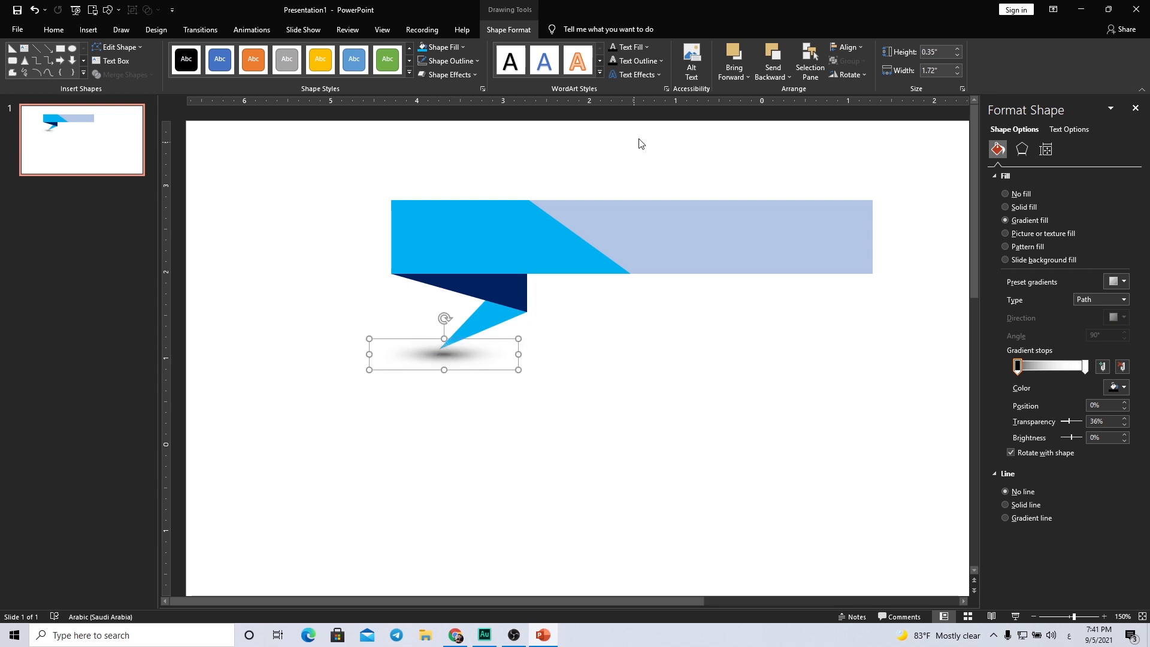
click(783, 77)
click(782, 104)
Step: Fine-tune the shadow's position so its dark center sits exactly at the ribbon tail's tip
drag(450, 357, 452, 356)
key(ctrl+Left)
key(ctrl+Left)
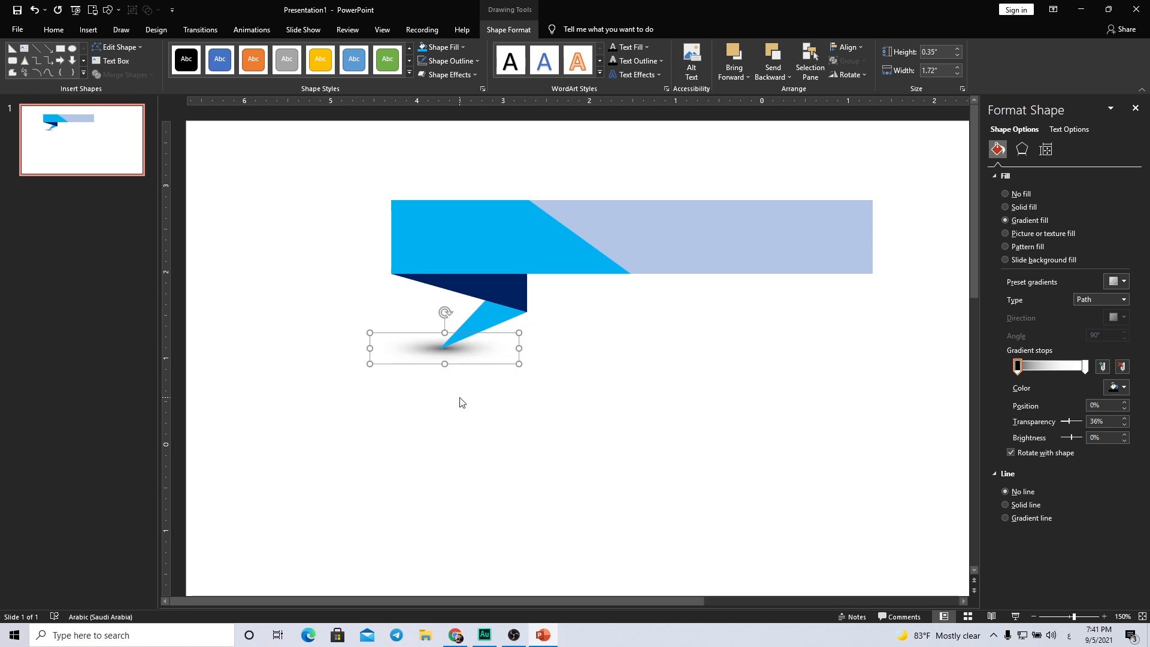
key(ctrl+Down)
key(ctrl+Left)
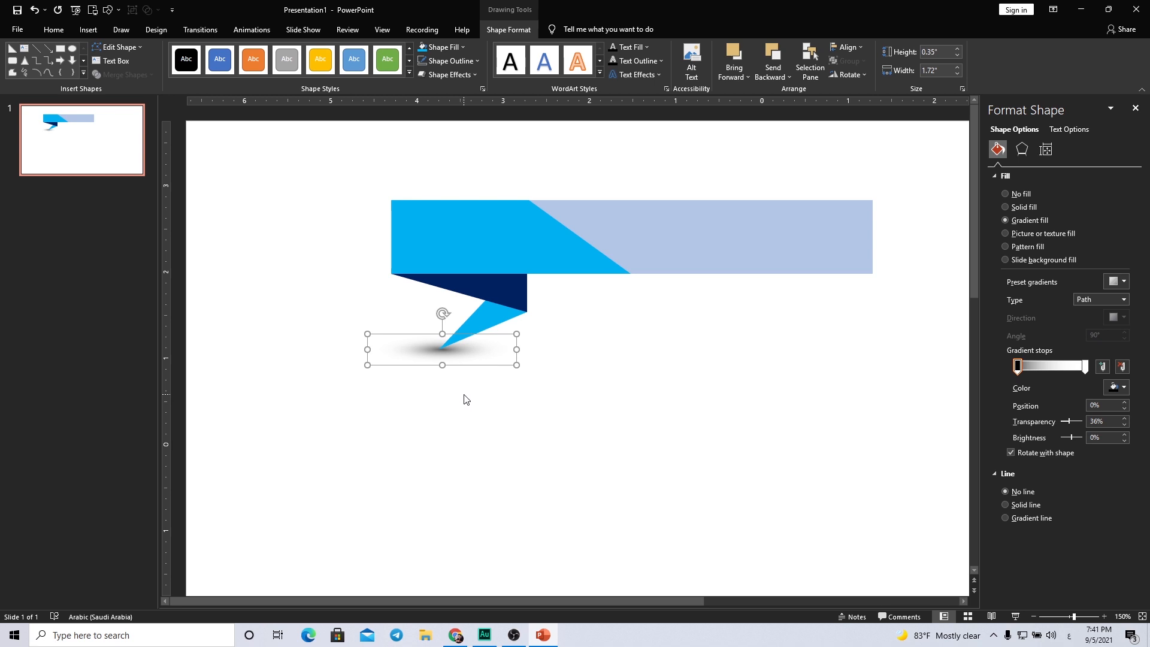
click(465, 398)
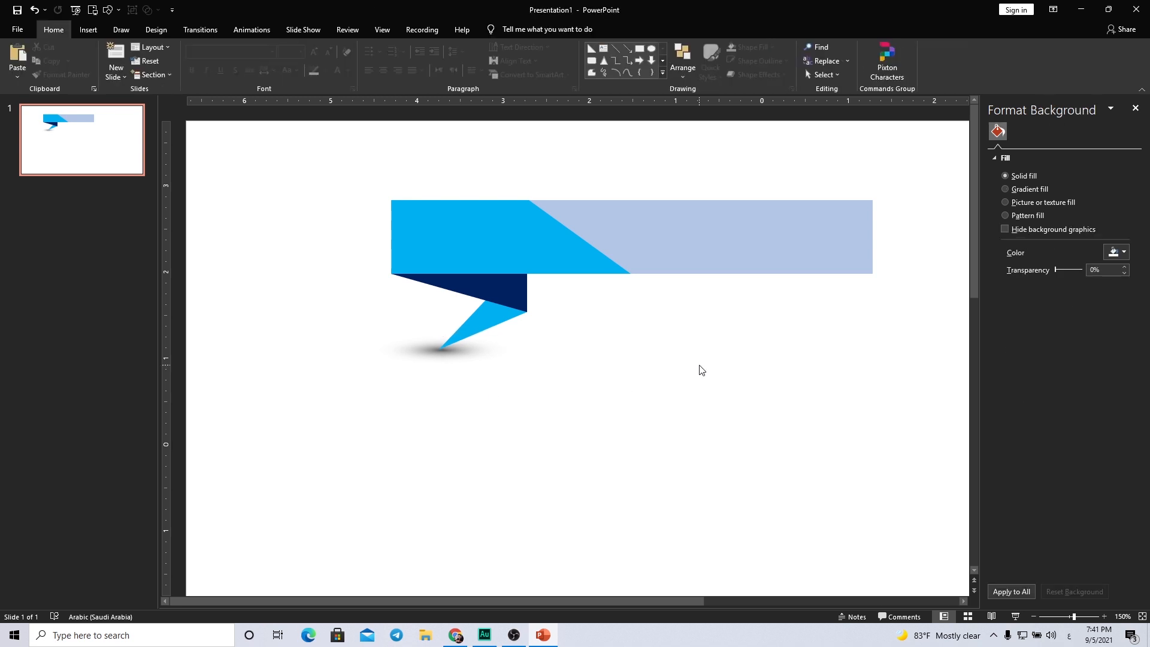
Step: Fill the long banner rectangle with a very light gold theme color
click(696, 264)
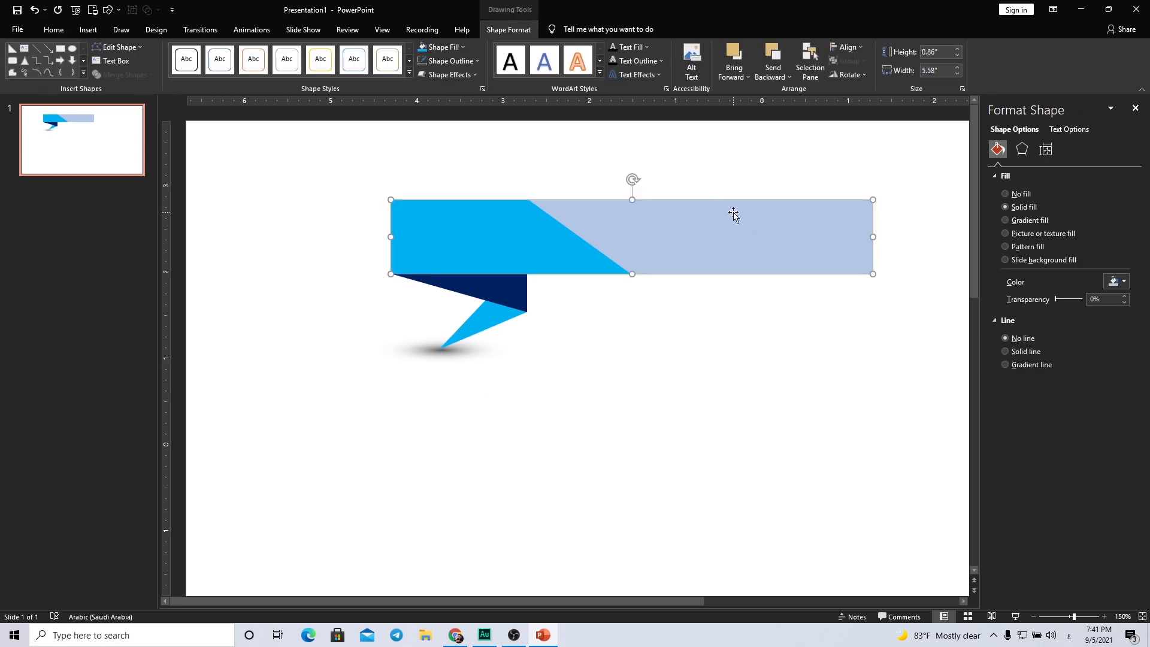
click(446, 47)
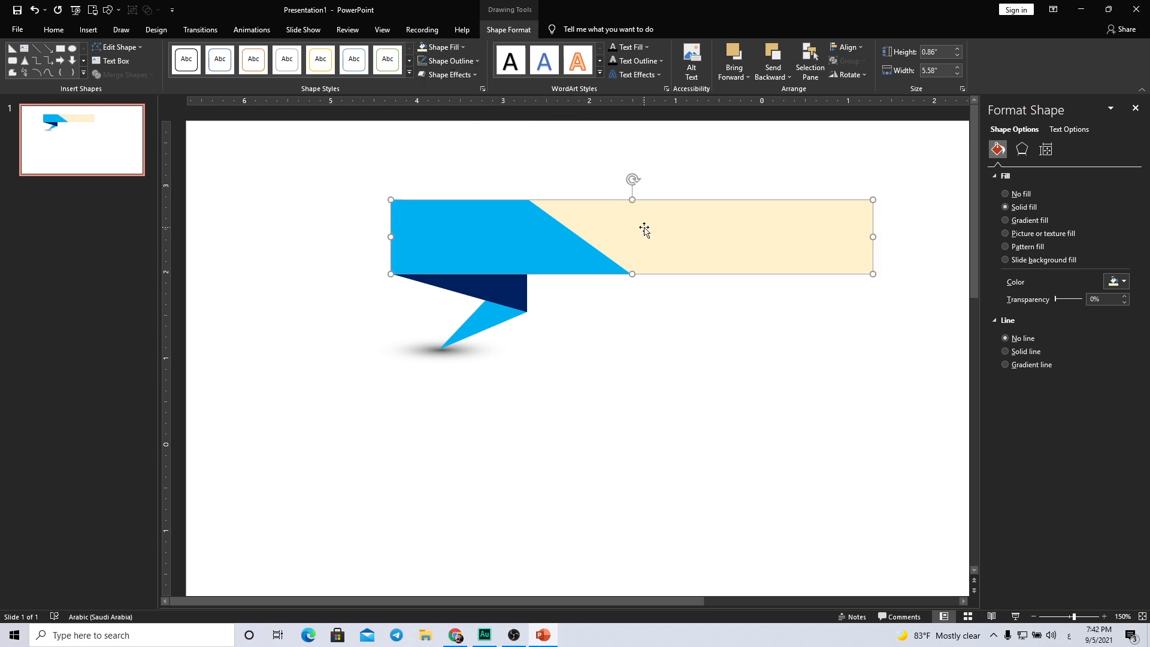
click(693, 332)
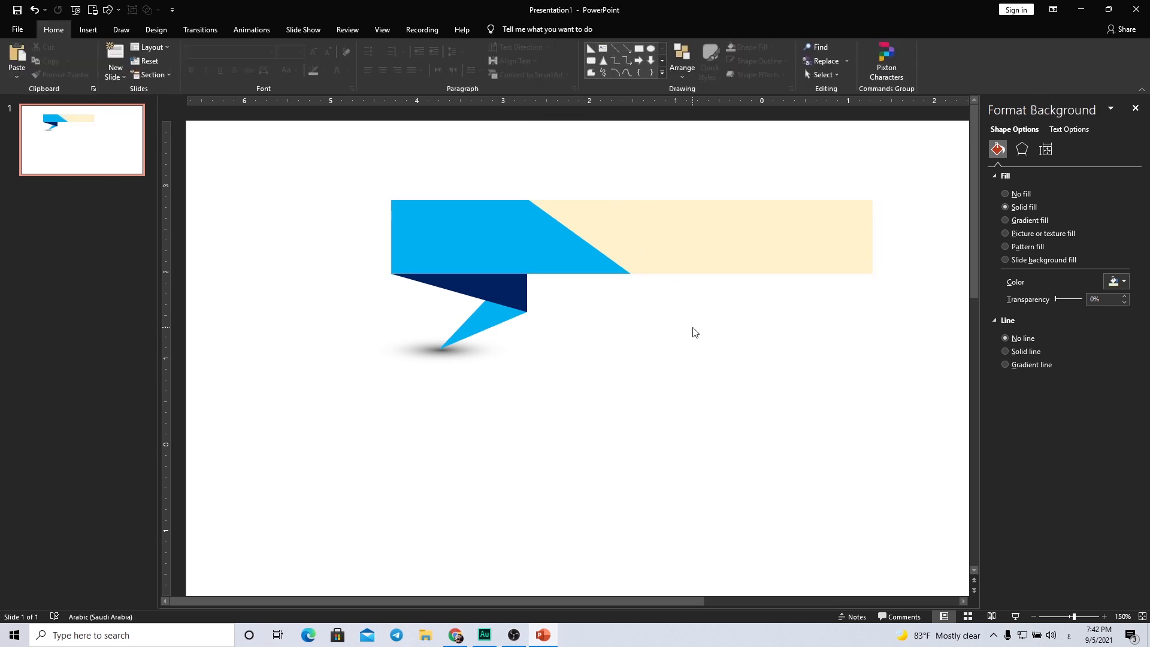
Step: Draw a straight vertical line about 0.51" long below the banner's right part
click(89, 33)
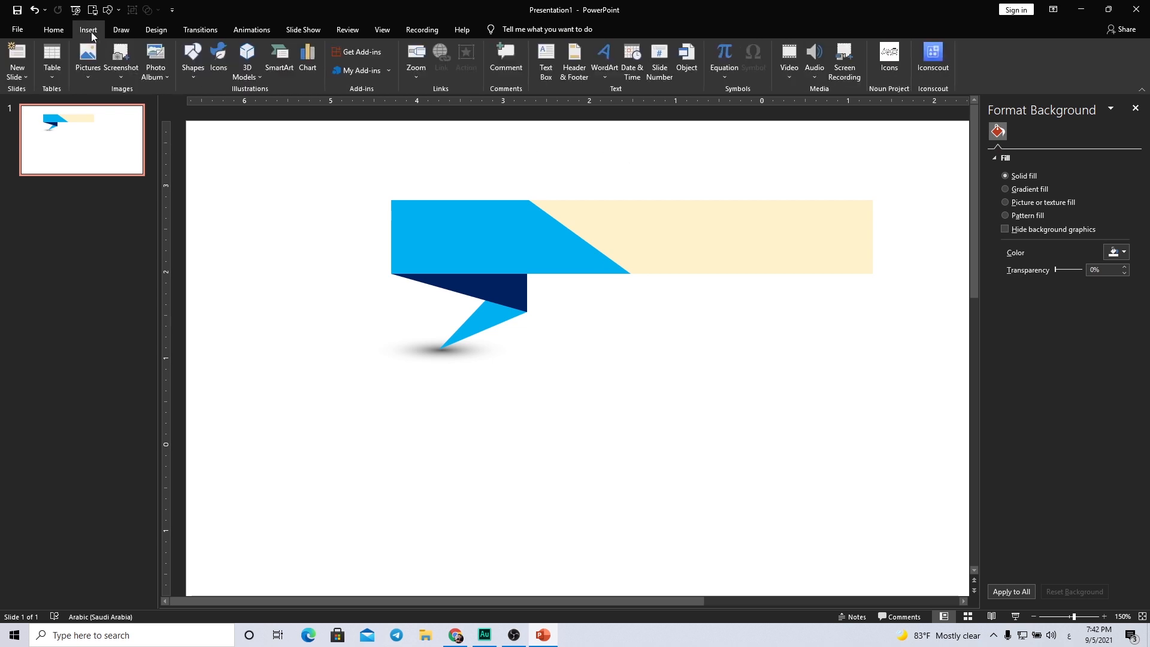
click(193, 60)
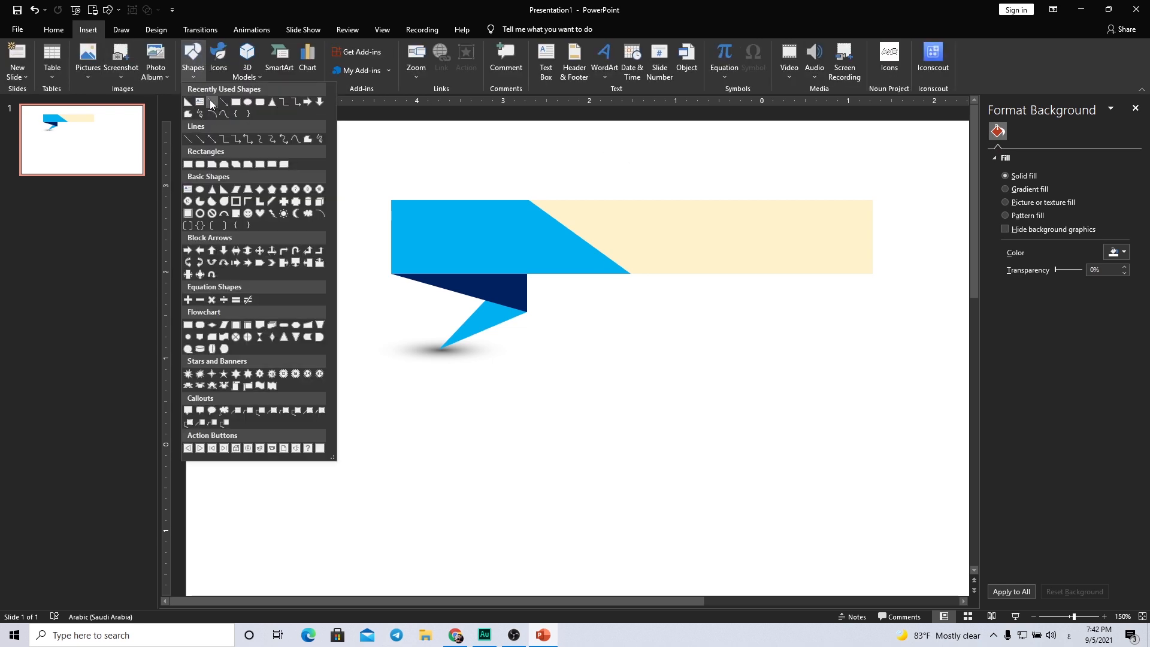
click(223, 114)
drag(794, 302, 799, 345)
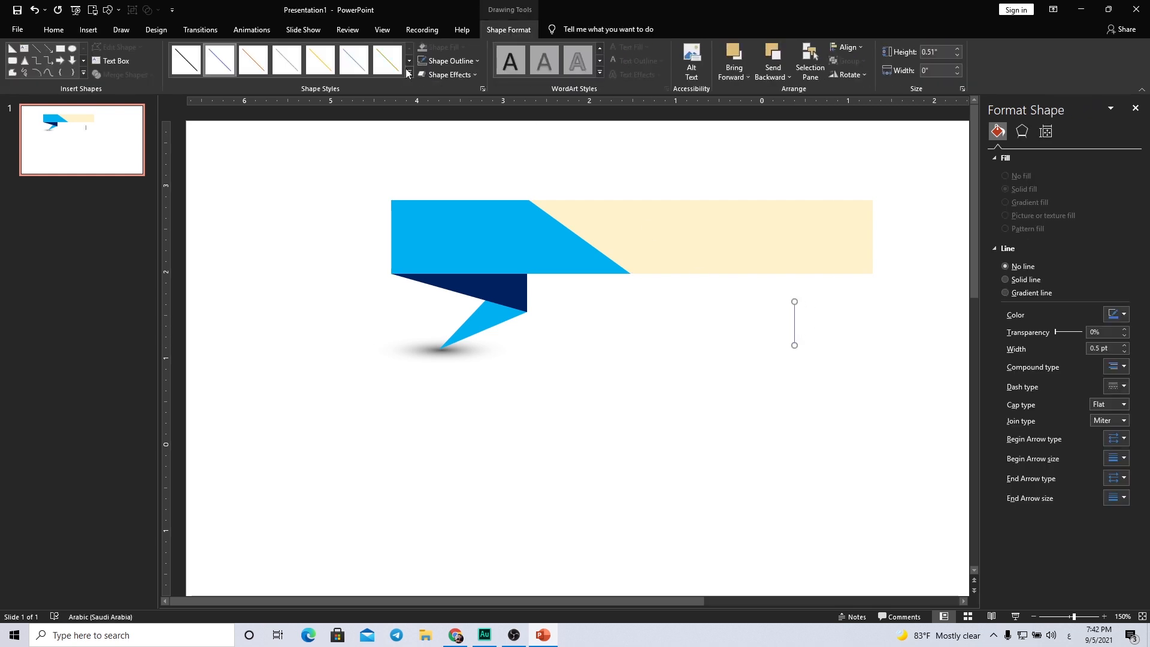
Step: Make the line black with a 1½ pt weight and place it near the right end of the light gold banner
click(447, 61)
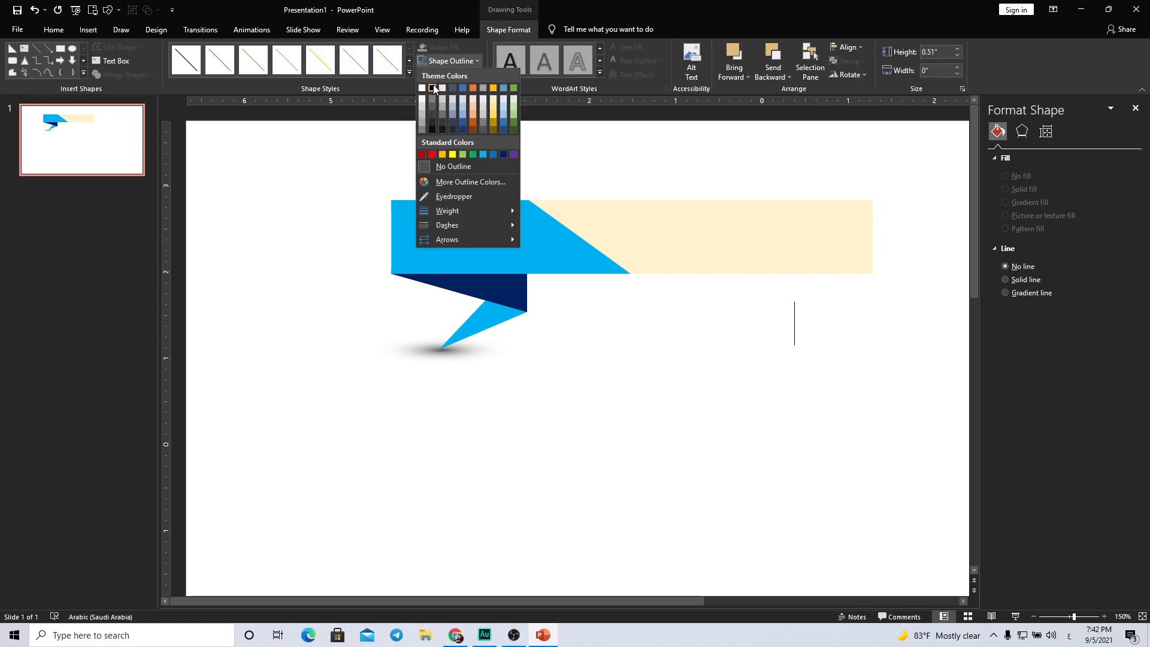
click(432, 88)
click(449, 61)
mouse_move(454, 209)
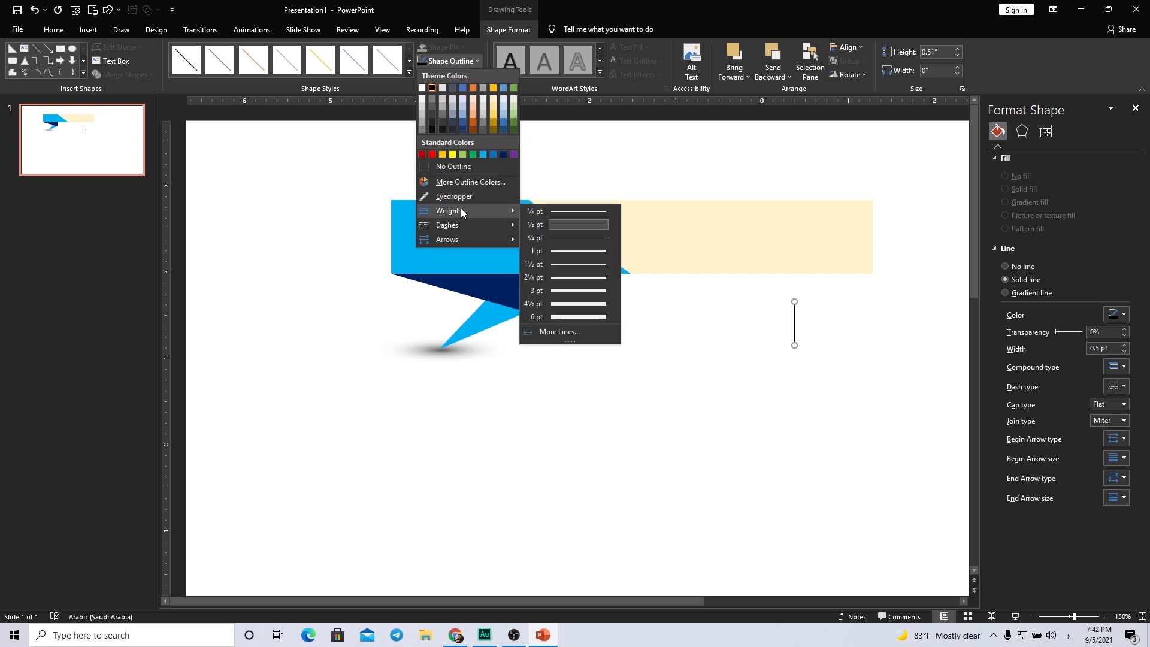
click(593, 264)
drag(793, 328, 802, 238)
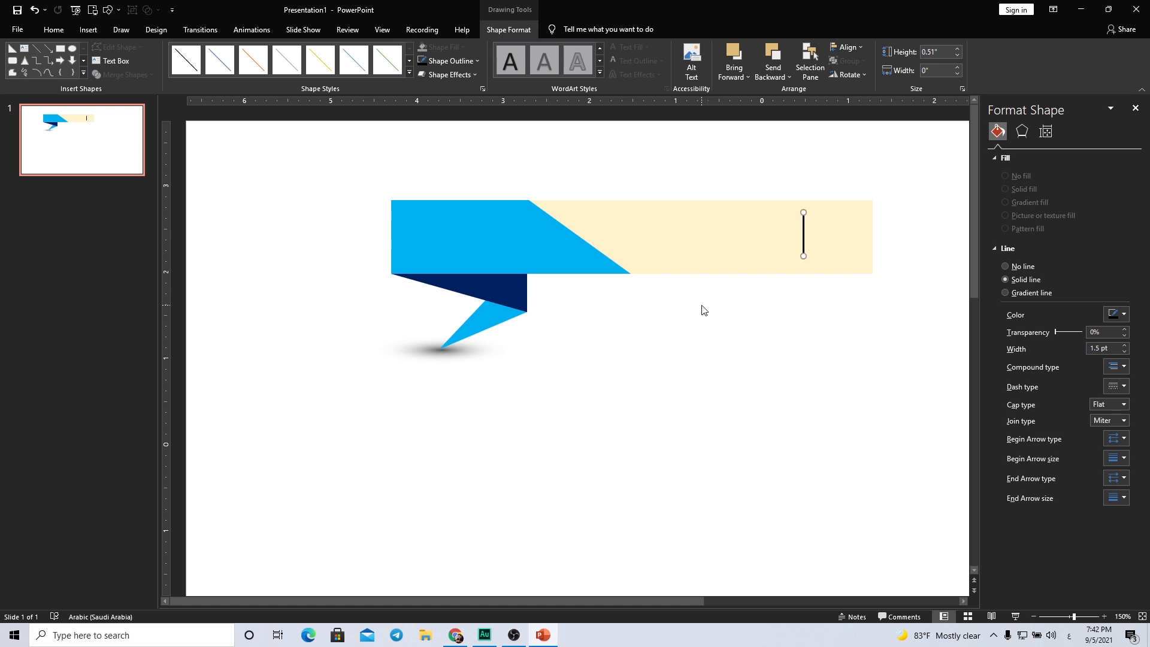
click(696, 314)
Step: Add a text box reading "STEP" on the banner's blue end and color its text white
click(88, 30)
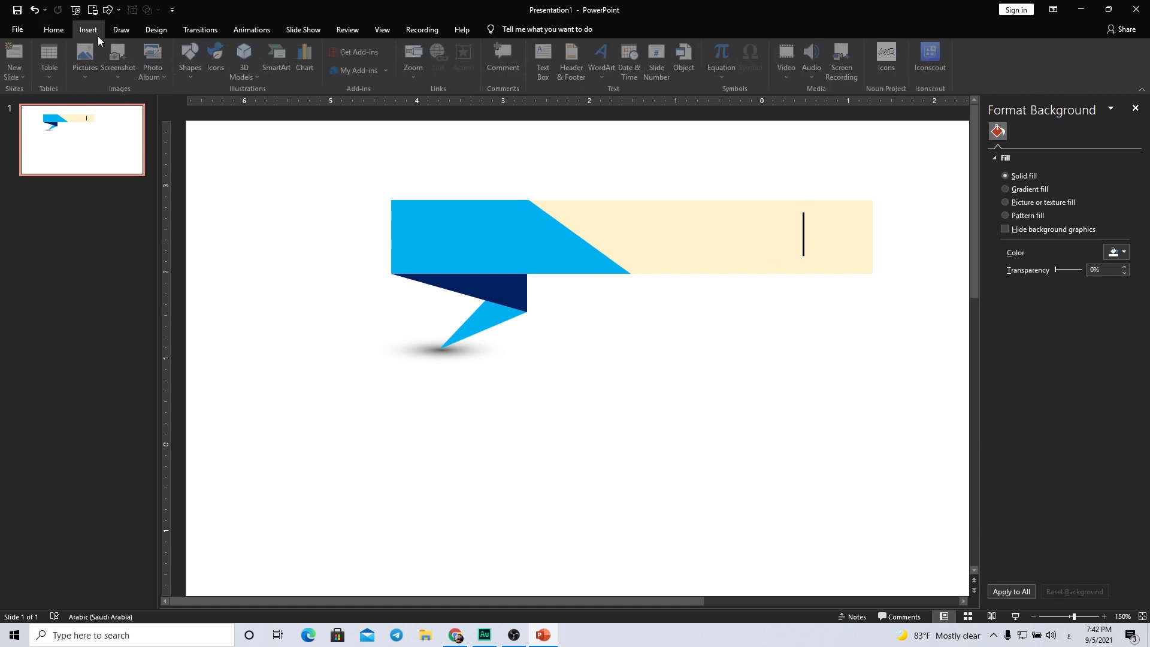
click(548, 67)
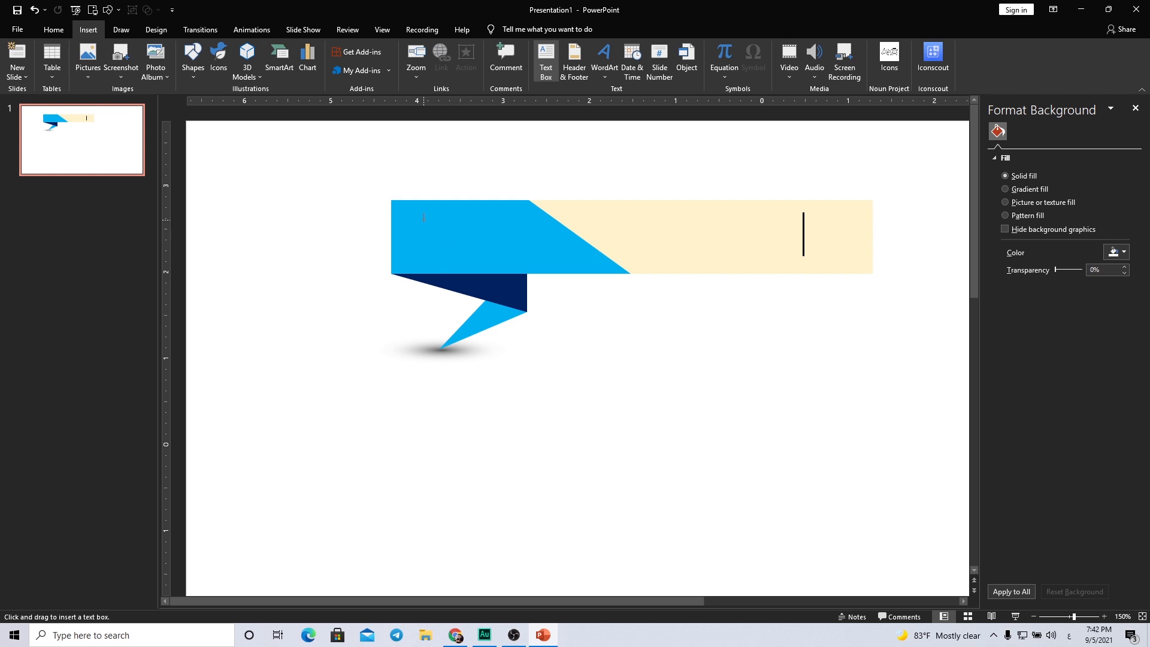
drag(407, 211, 527, 279)
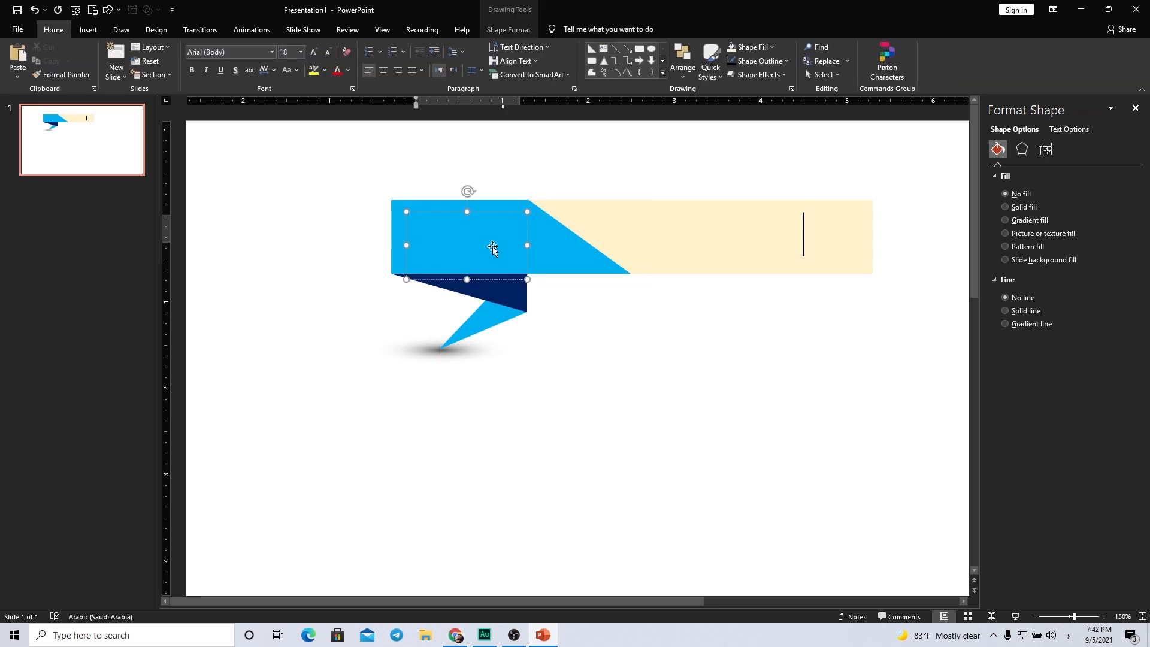
text(STEP)
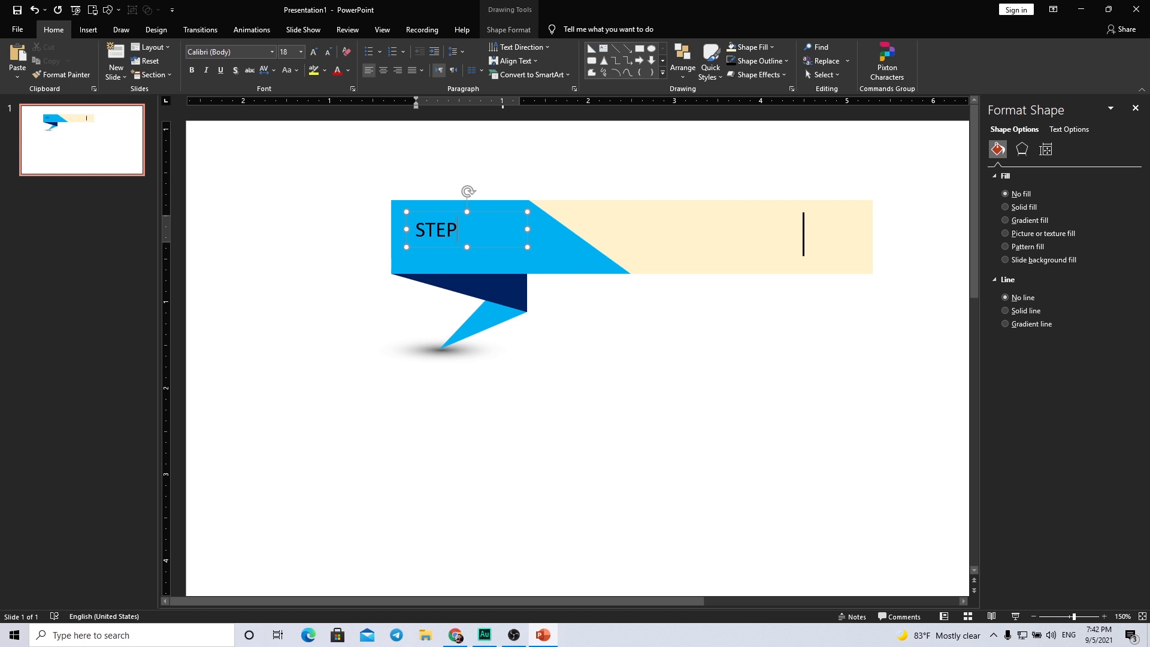
click(500, 211)
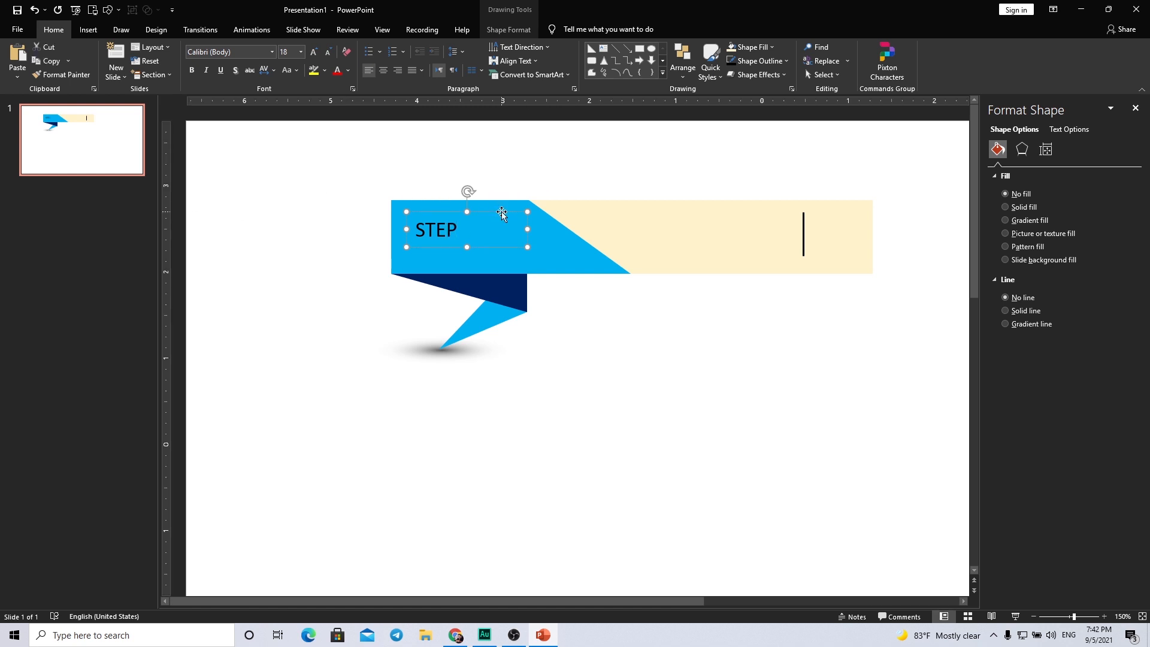
click(349, 71)
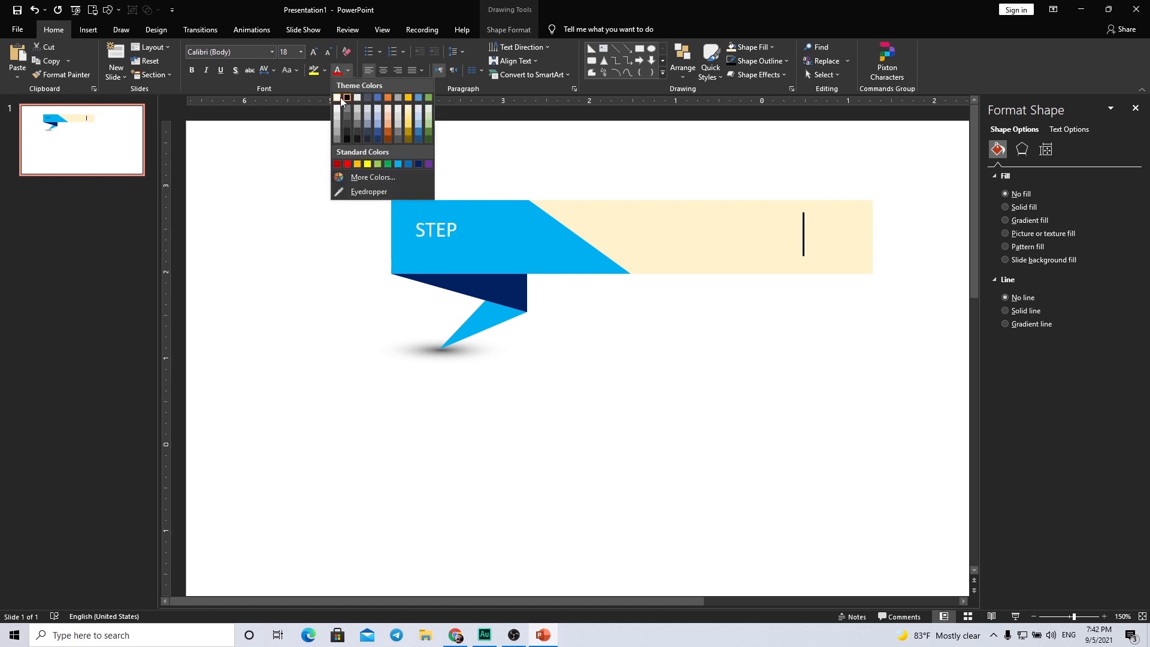
click(337, 98)
Step: Format "STEP" as bold, centered 28 pt text and position its resized box in the upper part of the blue end
drag(526, 230, 481, 201)
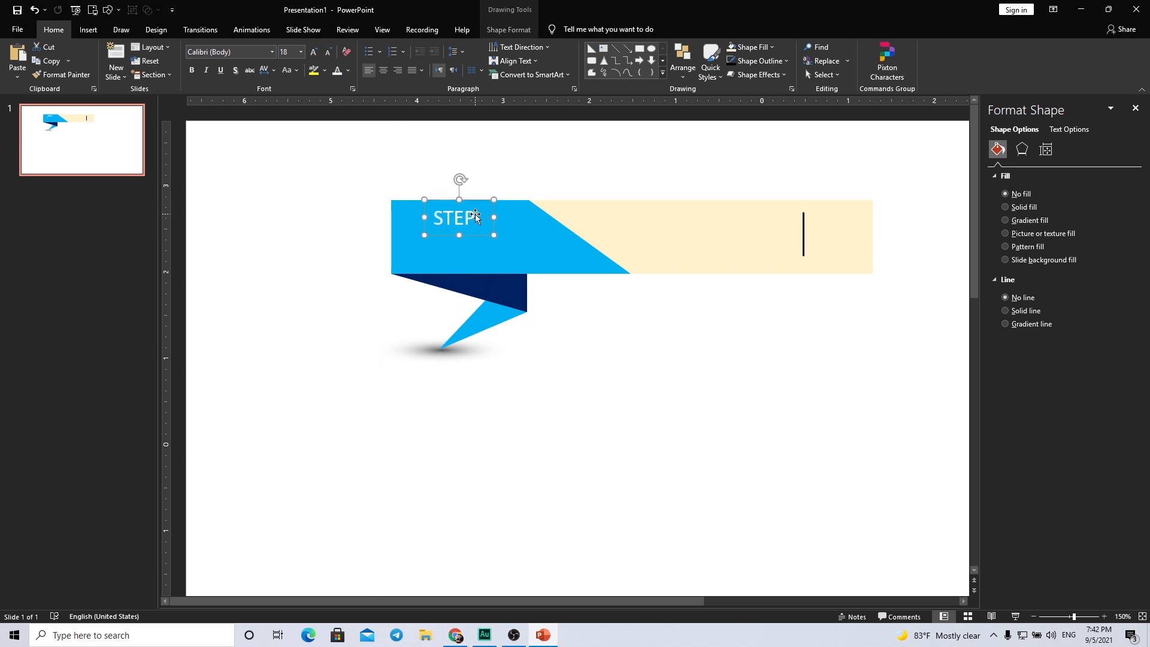
click(191, 70)
drag(481, 232, 487, 232)
click(314, 52)
click(314, 52)
click(314, 53)
drag(497, 244, 536, 245)
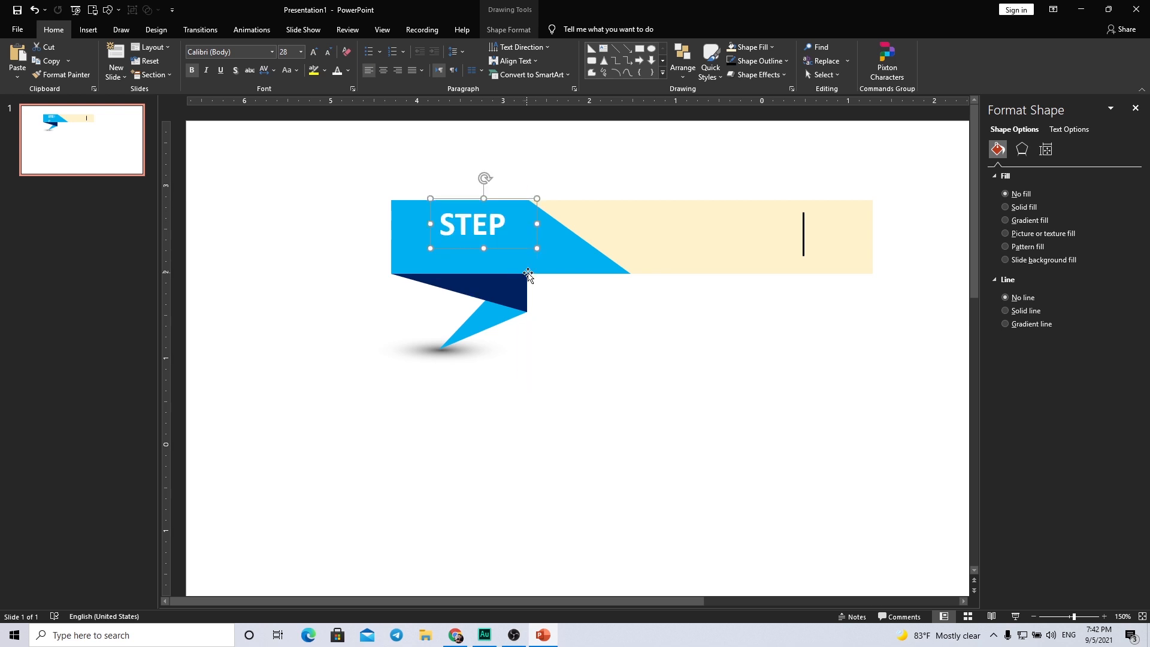
click(383, 70)
drag(518, 196, 500, 192)
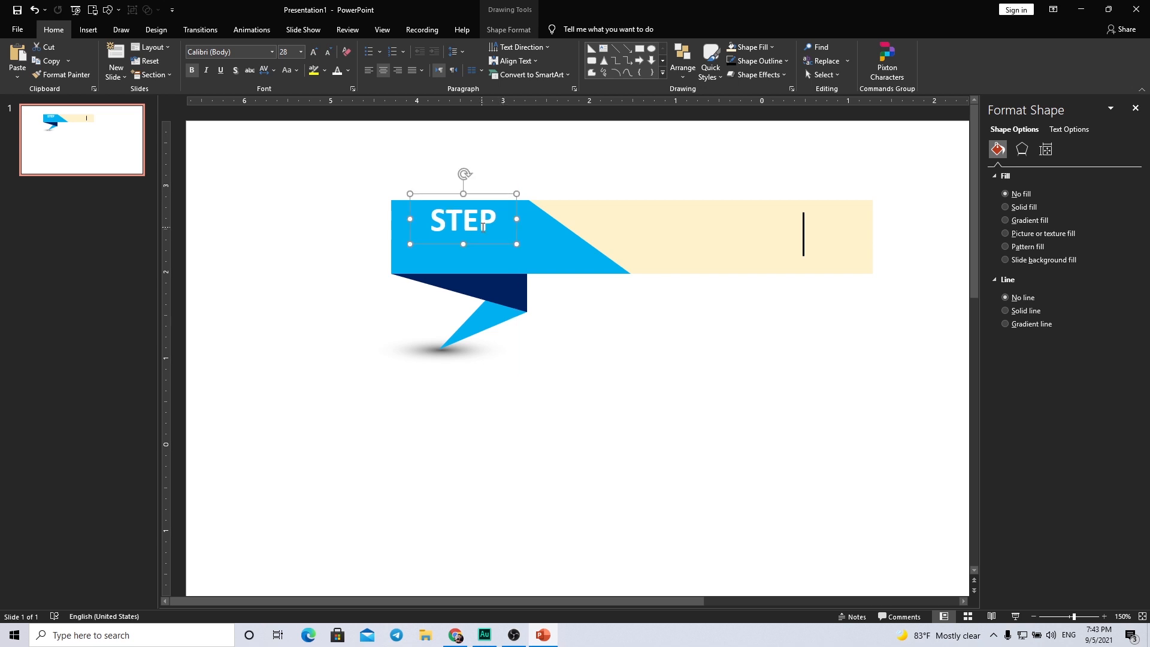
Step: Duplicate the "STEP" text box, change the copy's text to "01" and align it directly beneath the original
key(ctrl+d)
double_click(500, 247)
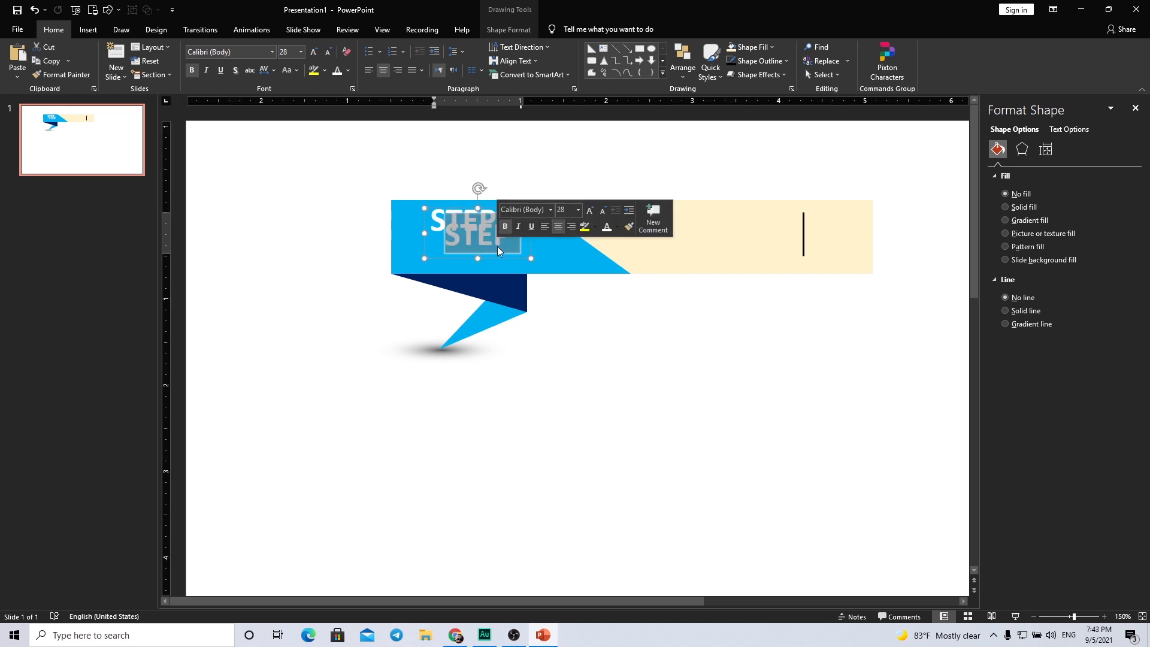
text(01)
drag(530, 227, 516, 238)
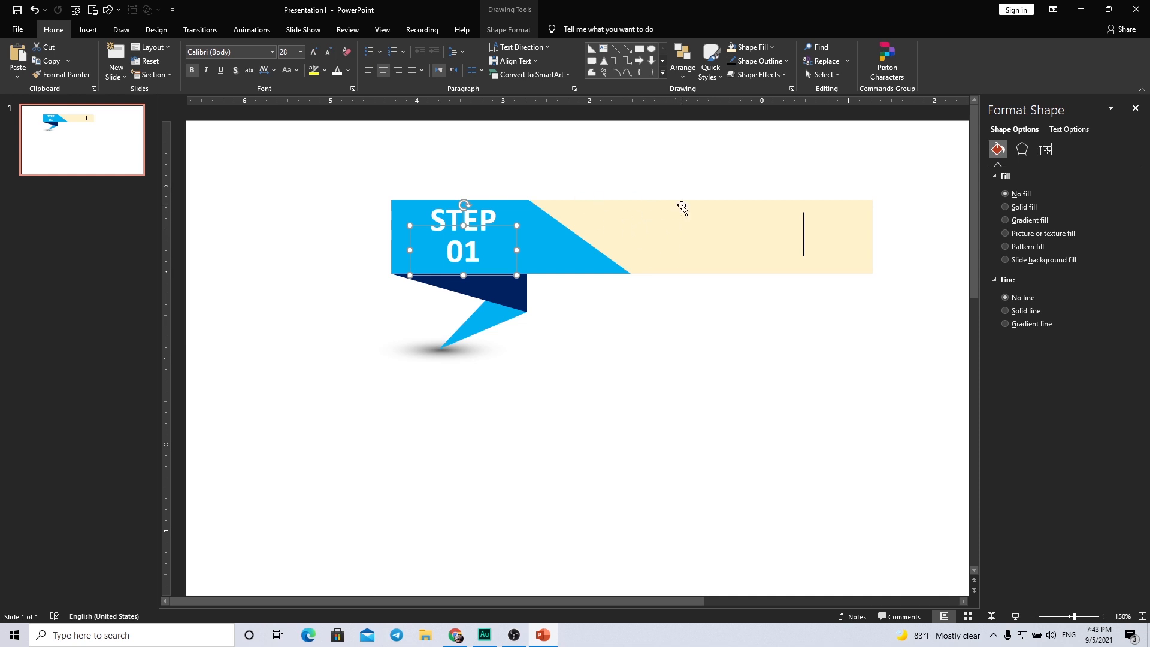
click(577, 333)
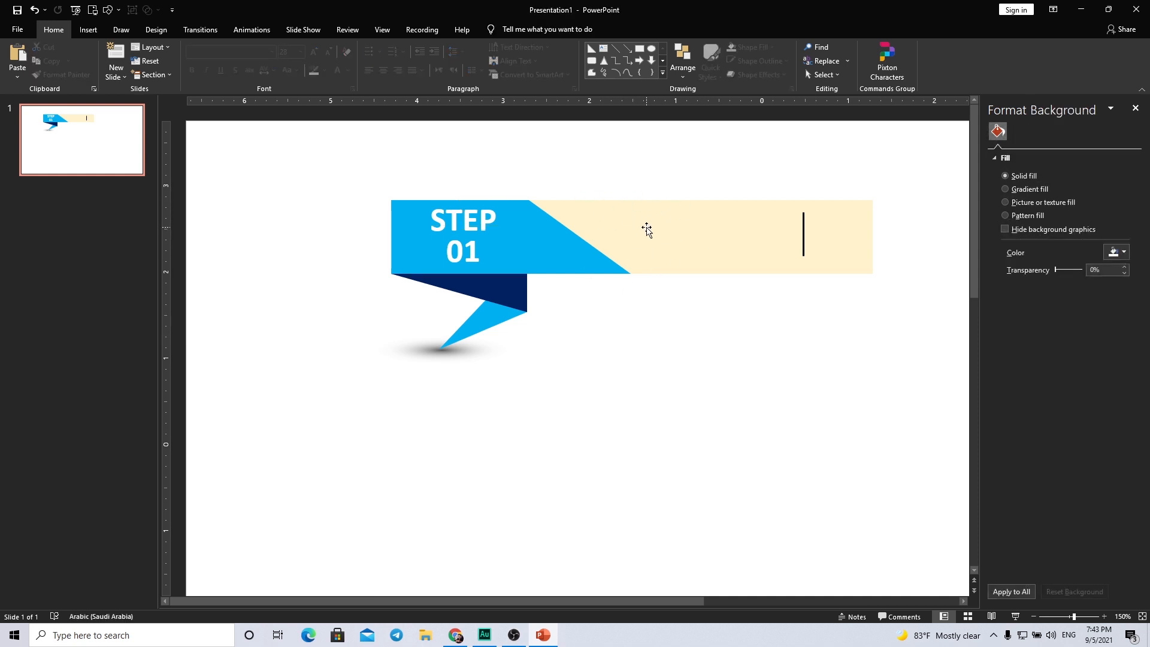